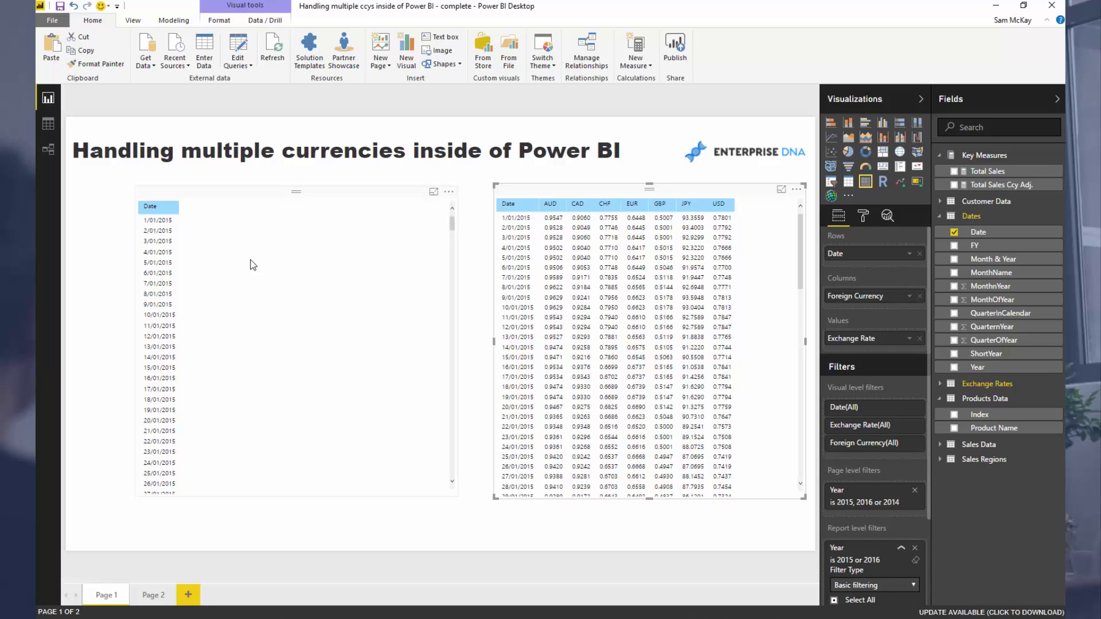
- Nudge the empty Date table right and select the exchange rates matrix
left_click_drag(339, 206, 356, 201)
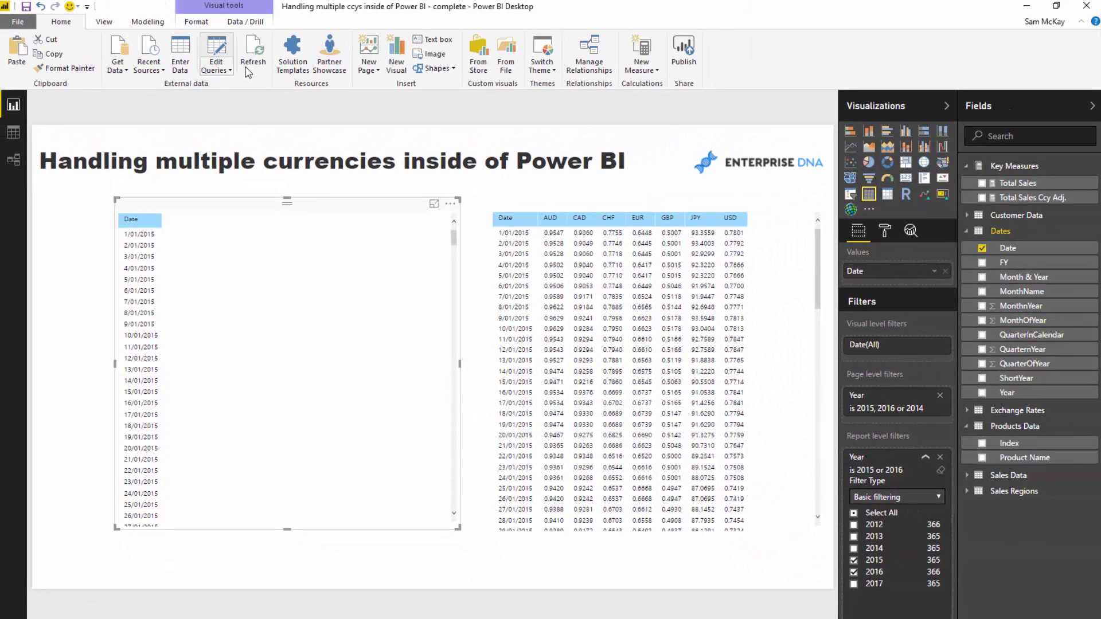
left_click(549, 208)
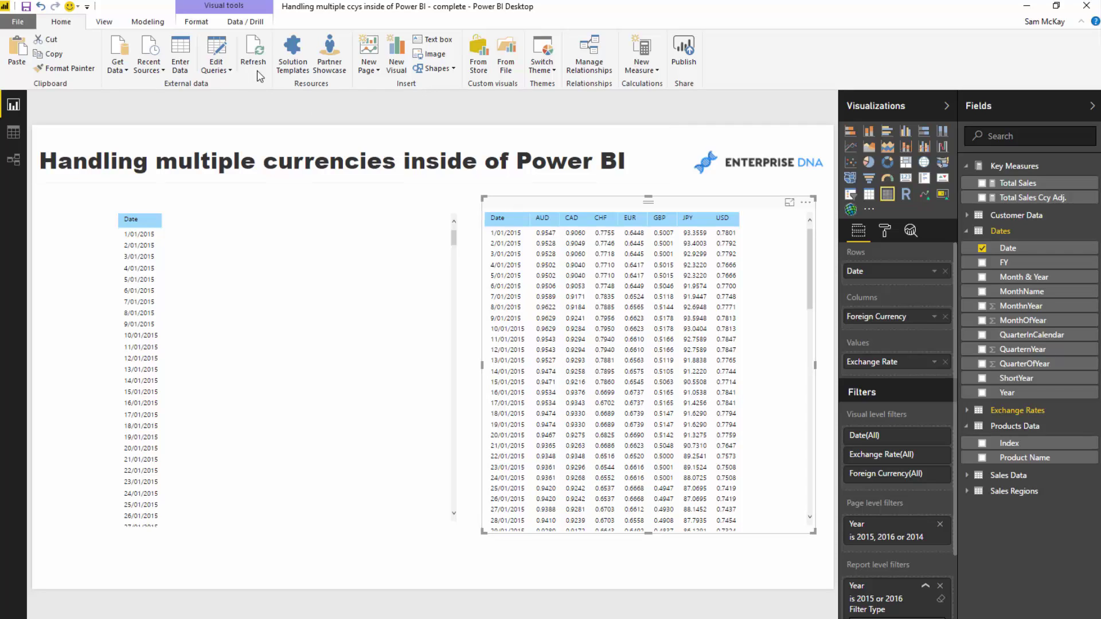
- In the Query Editor, preview the Exchange Rates query at its Navigation step
left_click(218, 52)
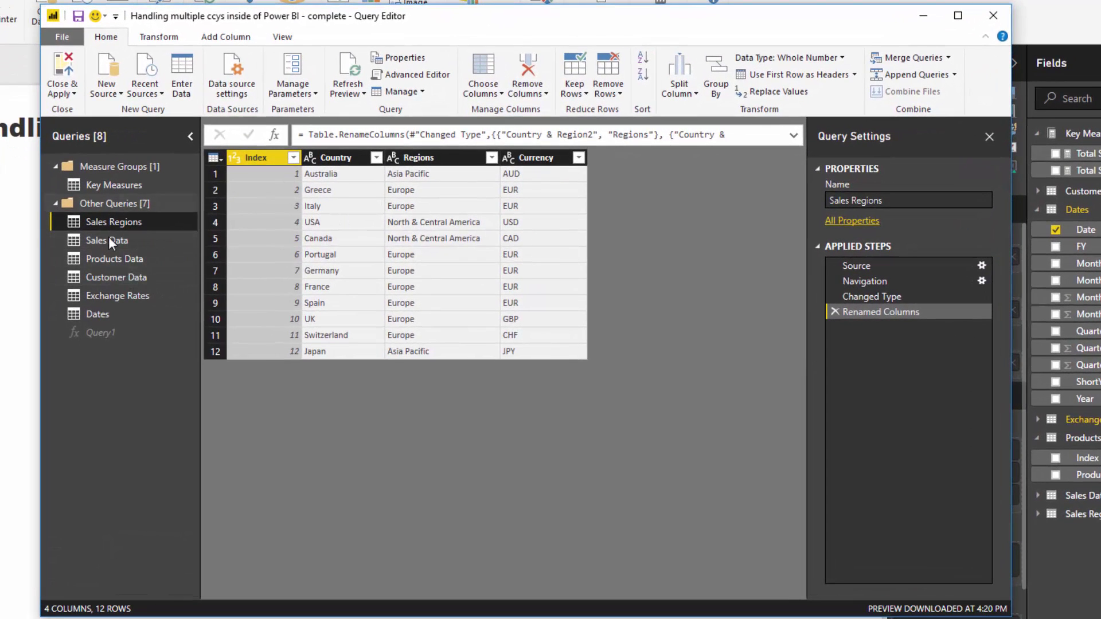
left_click(115, 298)
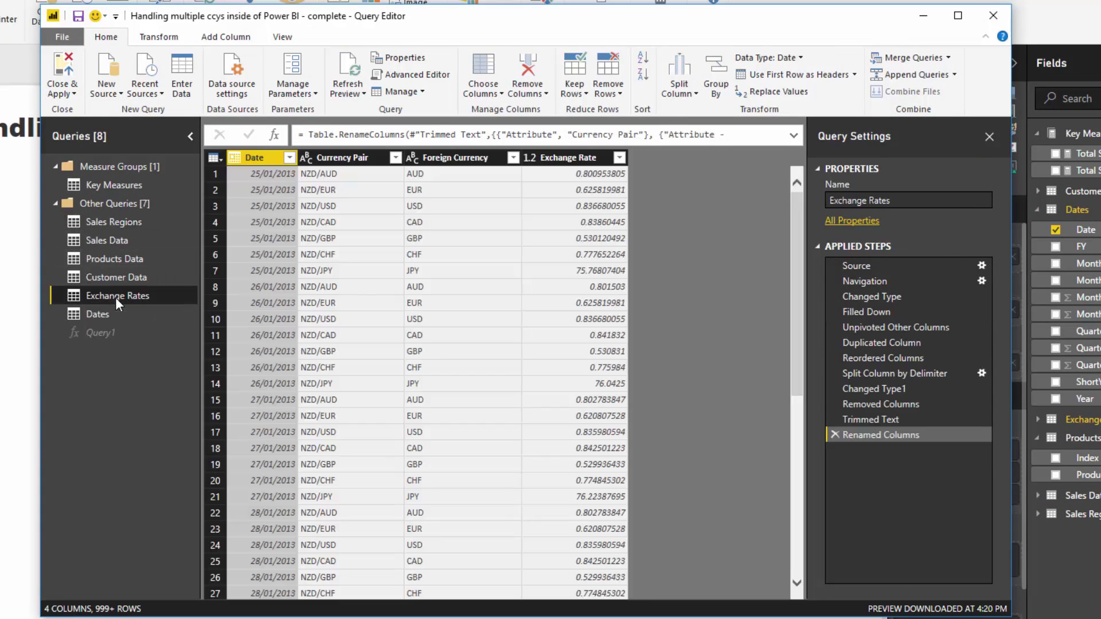
left_click(581, 161)
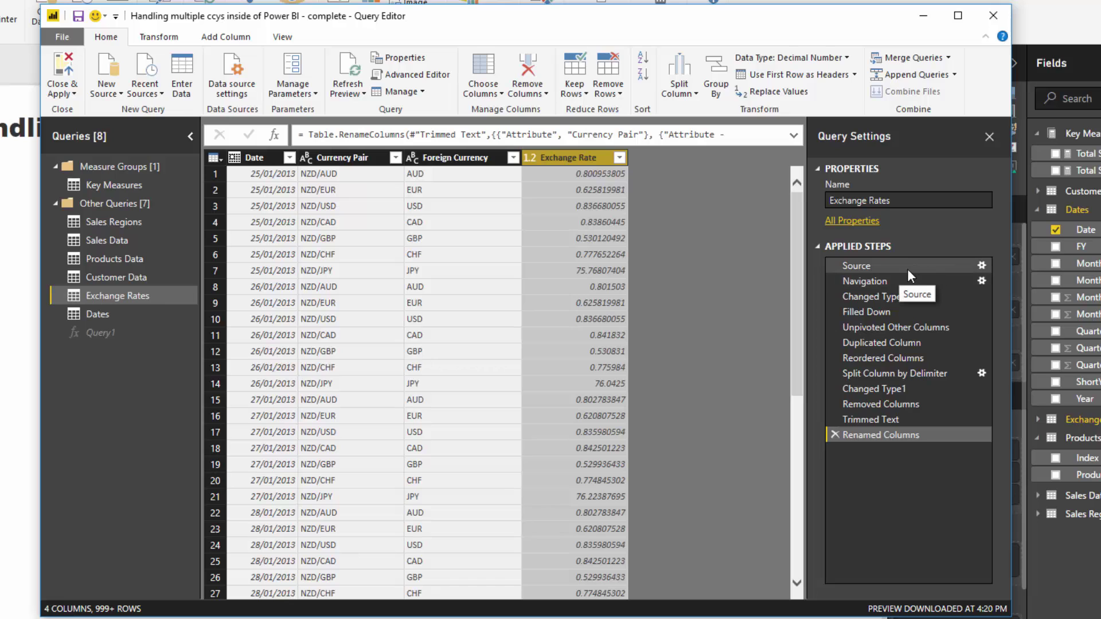
left_click(893, 281)
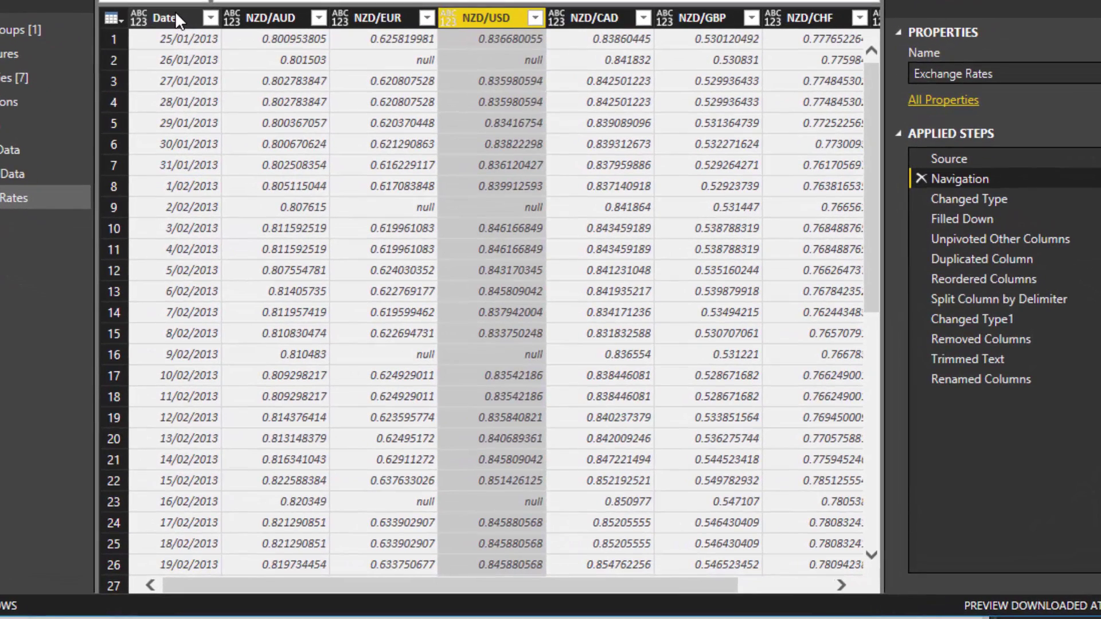
- Select the Date and NZD/AUD through NZD/CHF currency-pair columns in turn
left_click(174, 12)
left_click(270, 15)
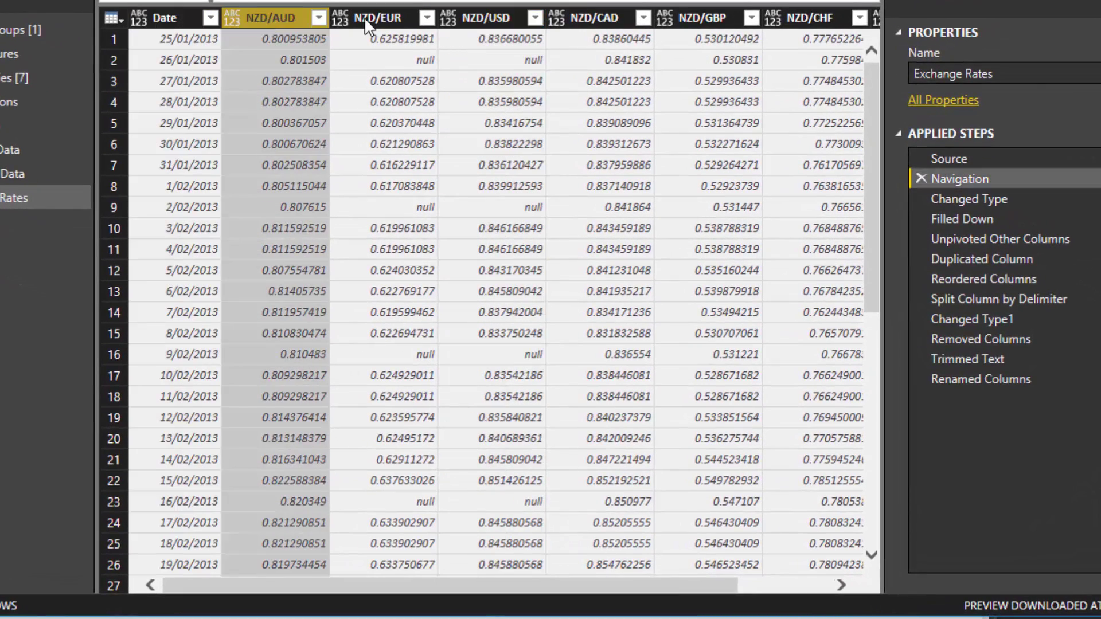
left_click(369, 19)
left_click(487, 17)
left_click(596, 18)
left_click(740, 18)
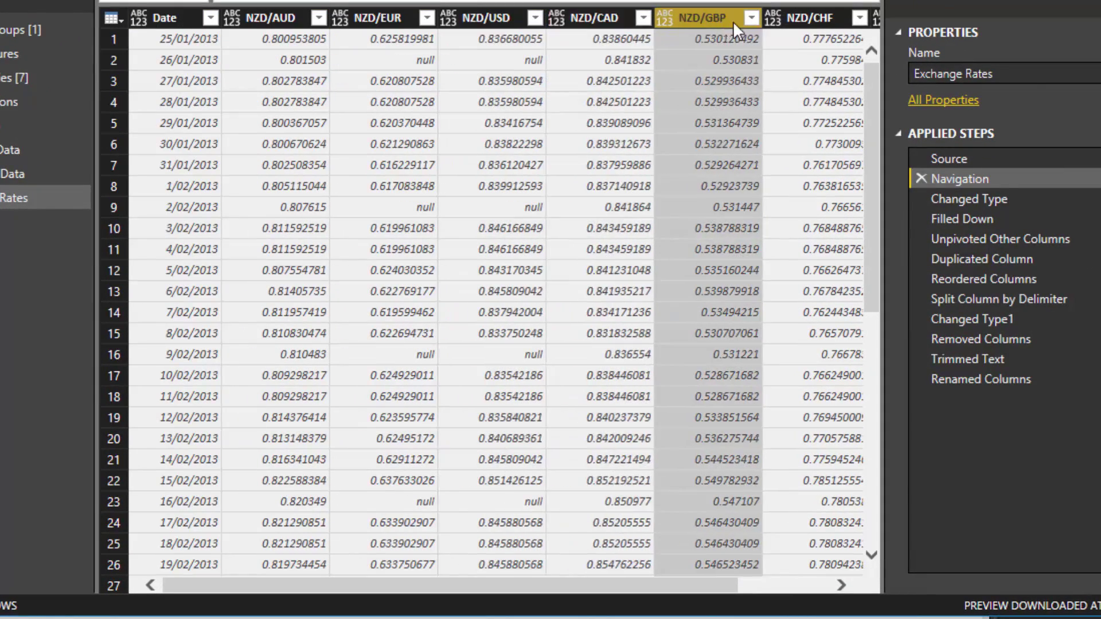
left_click(790, 20)
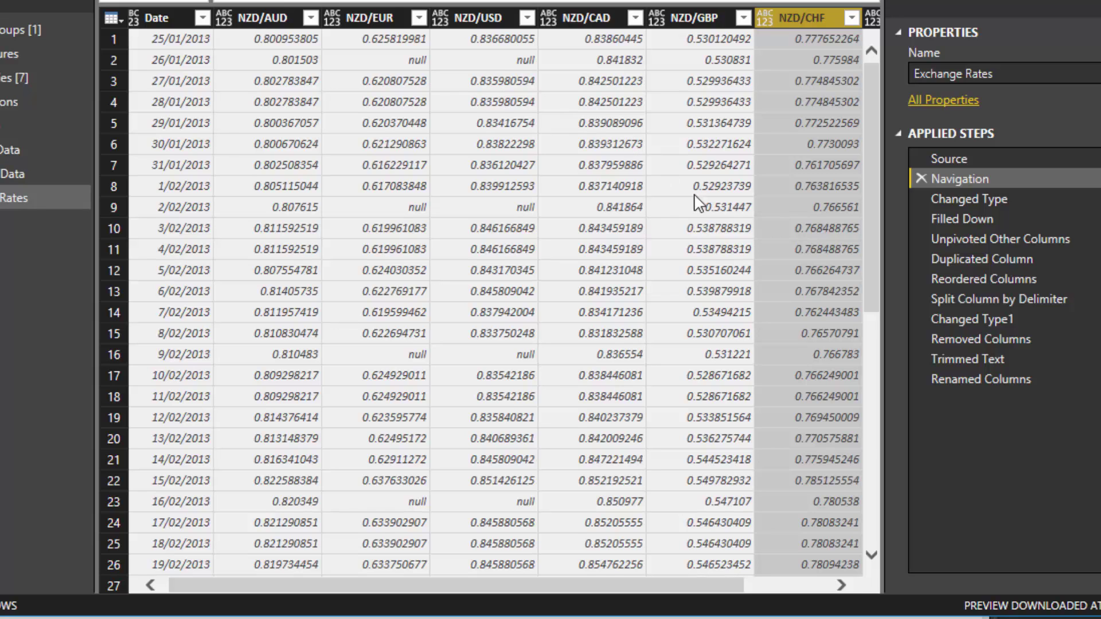
- Preview each step from Unpivoted to Renamed Columns, then select Foreign Currency and Exchange Rate
left_click(977, 240)
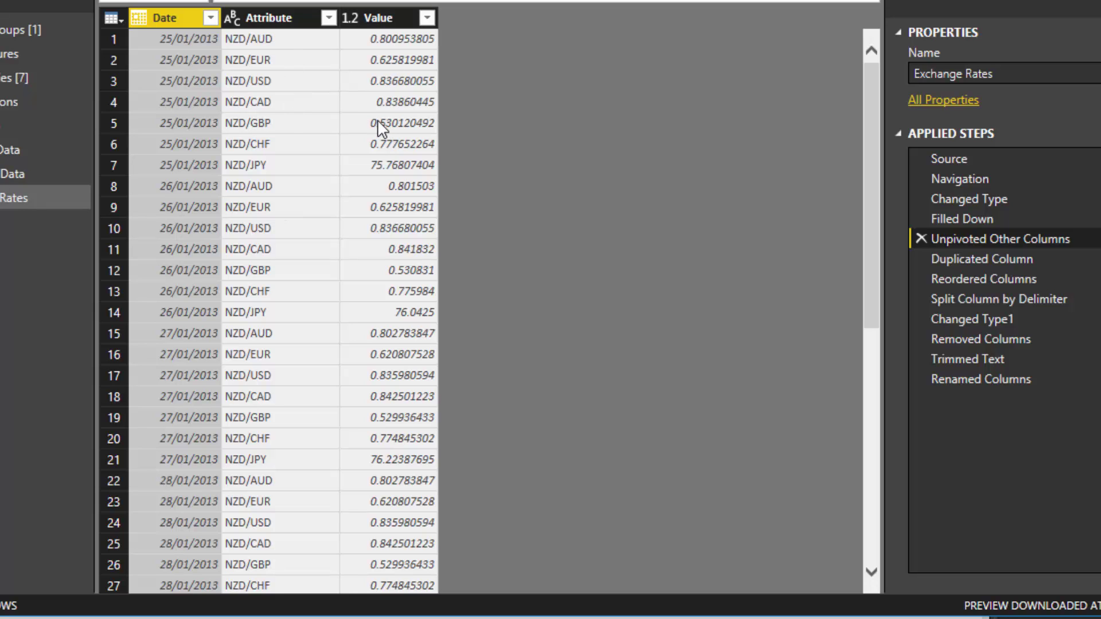
left_click(969, 259)
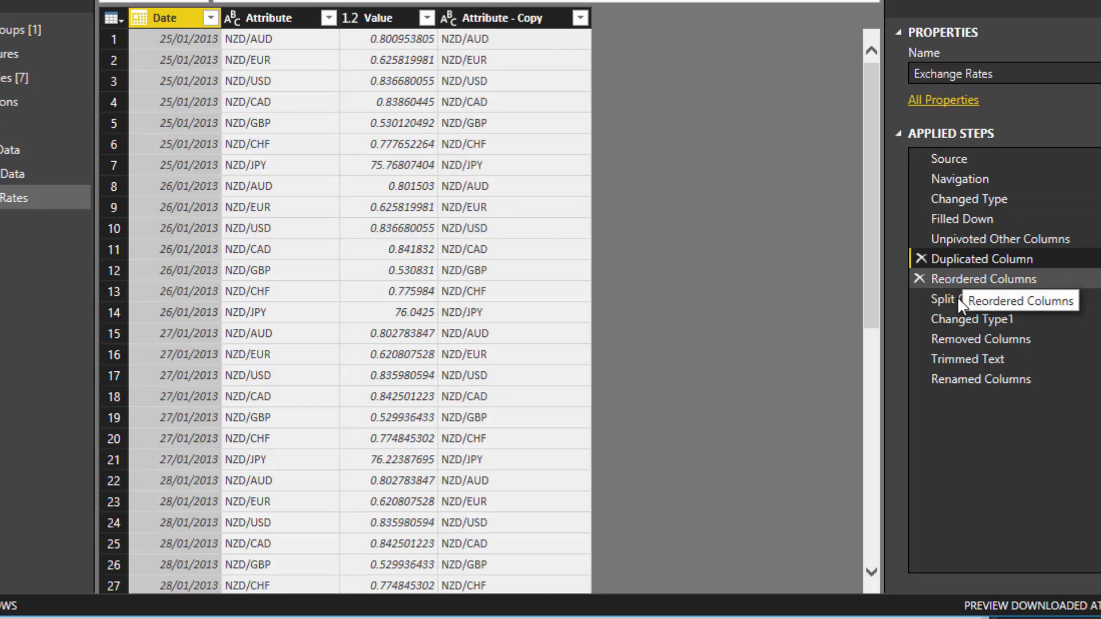
left_click(957, 278)
left_click(959, 299)
left_click(959, 317)
left_click(962, 338)
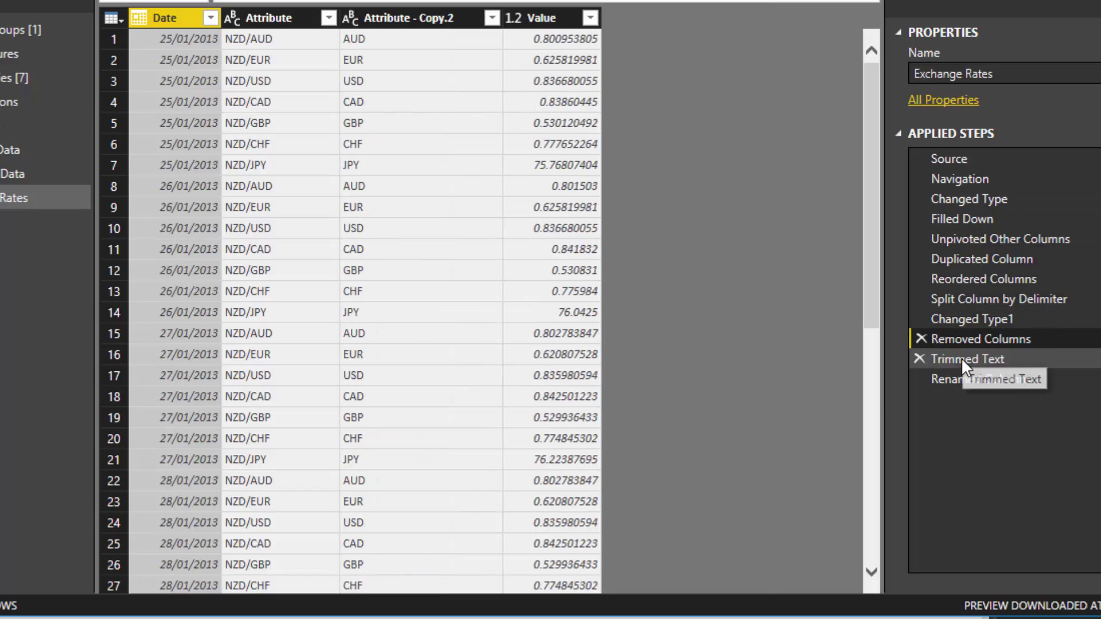
left_click(961, 357)
left_click(964, 379)
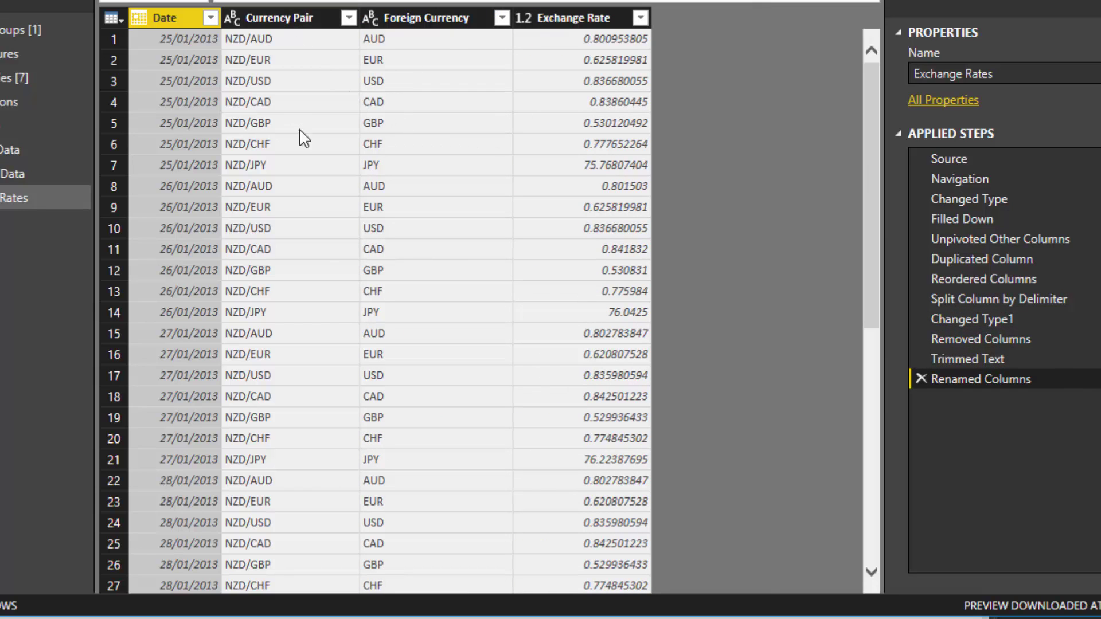
left_click(441, 18)
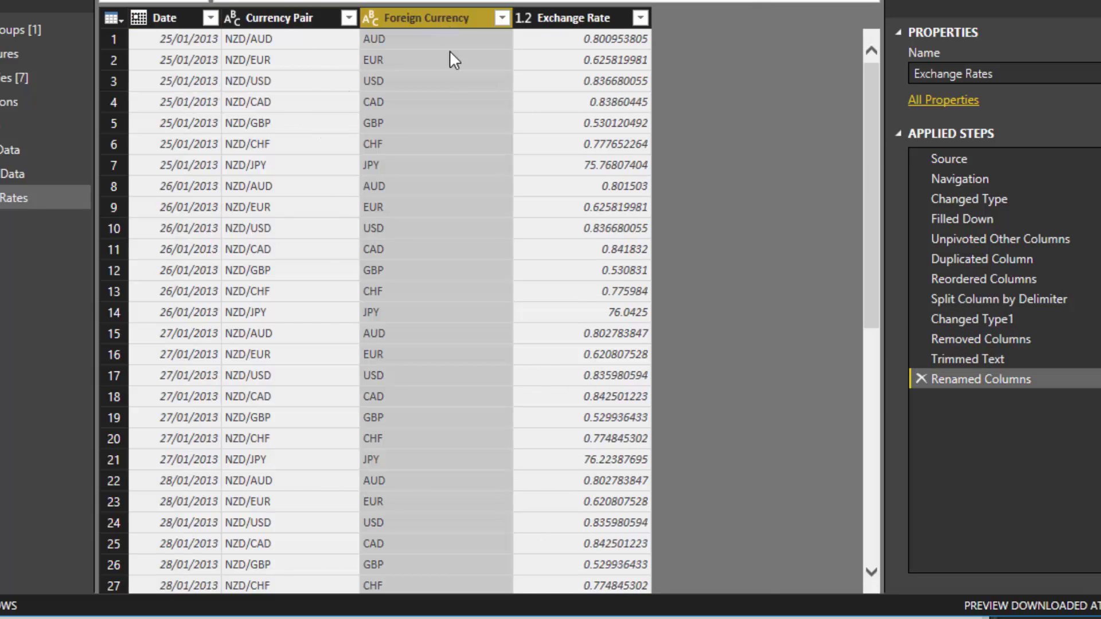
left_click(577, 19)
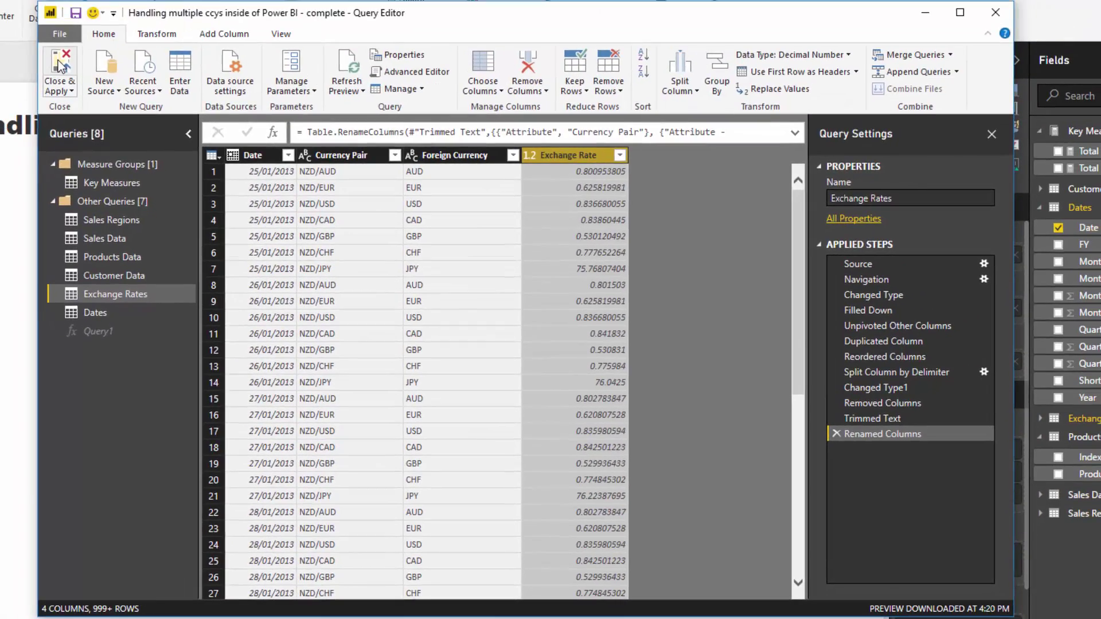
- Apply query changes, tidy the model diagram tables, then view Sales Data rows in Data view
left_click(60, 65)
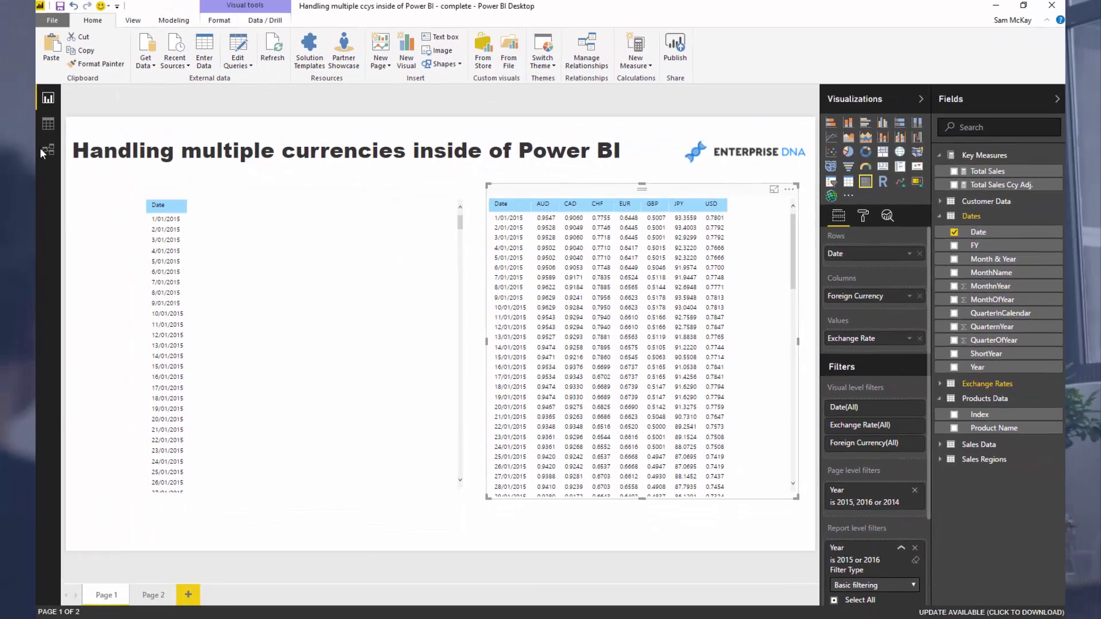
left_click(46, 149)
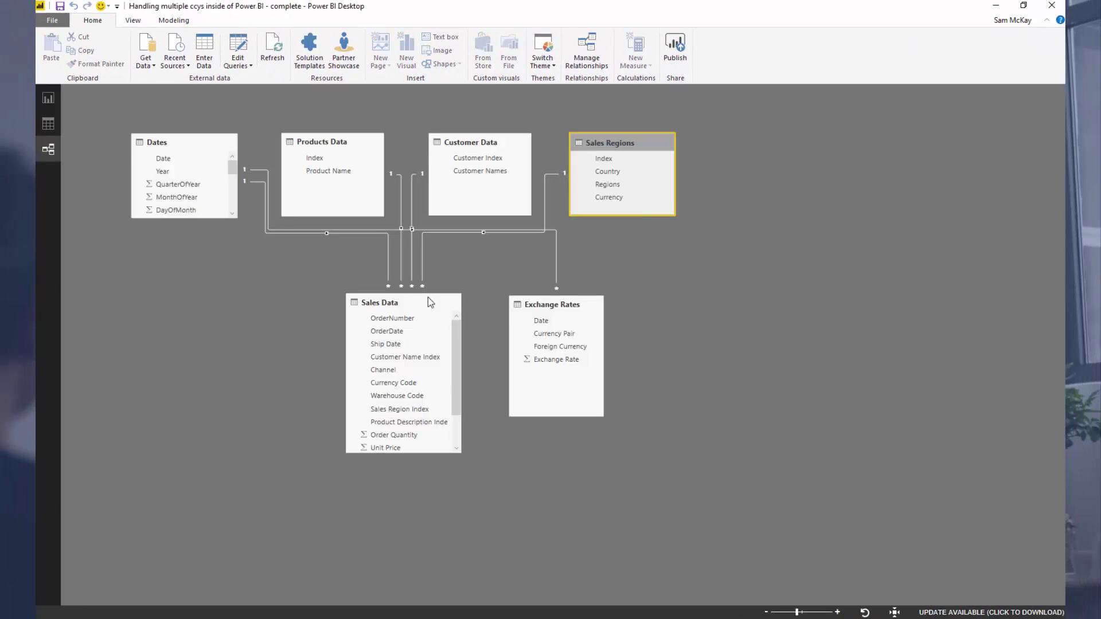
left_click_drag(694, 220, 788, 232)
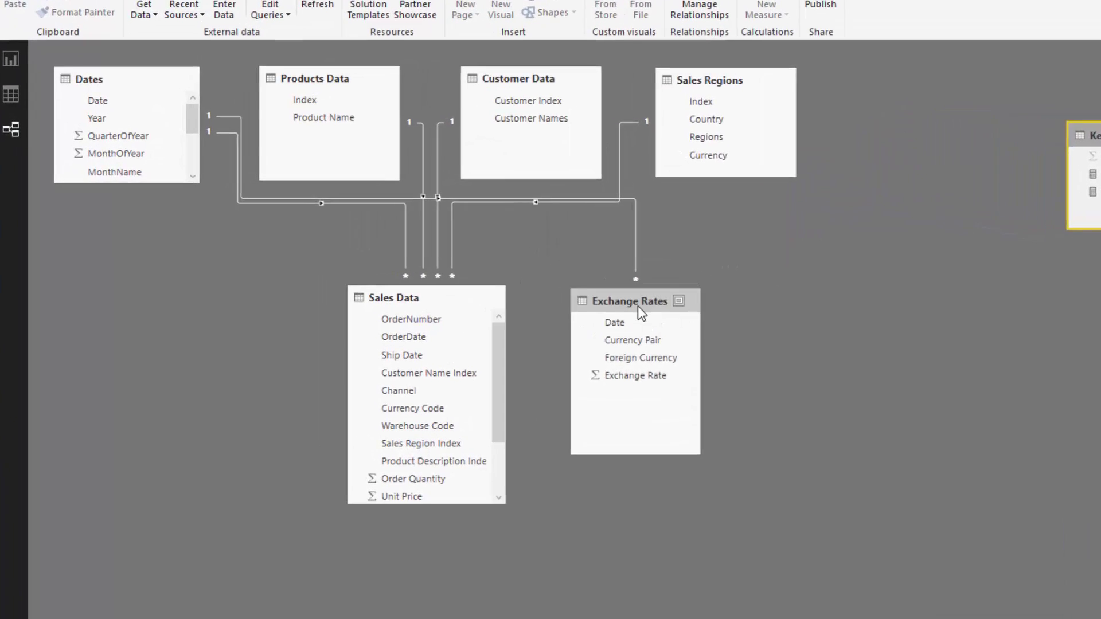
left_click(512, 278)
left_click_drag(551, 326, 553, 374)
left_click(122, 49)
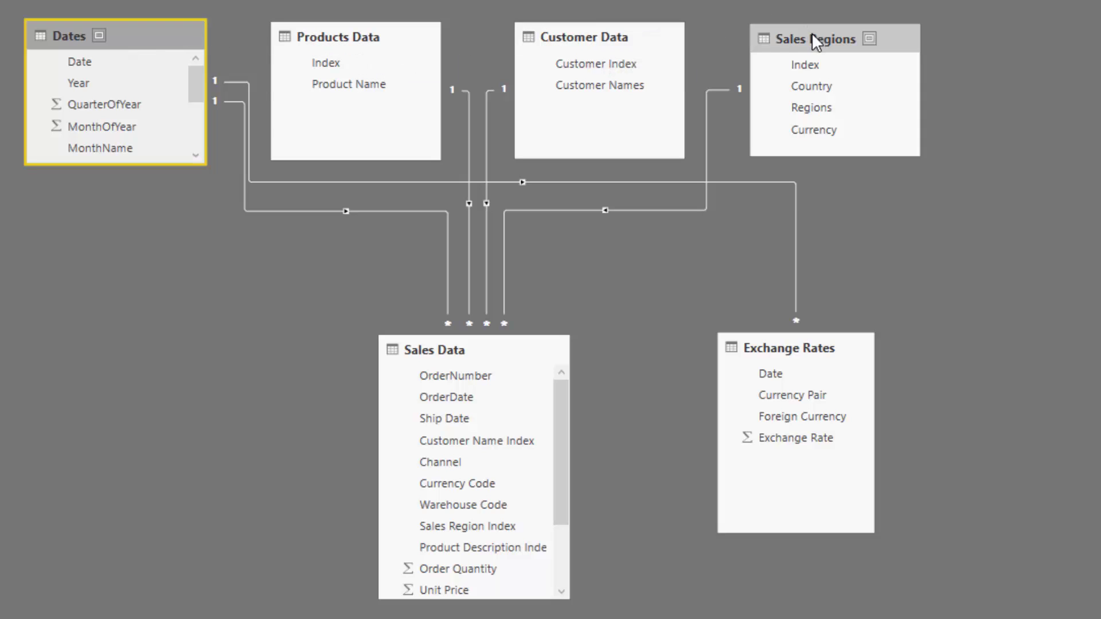
left_click_drag(811, 36, 820, 36)
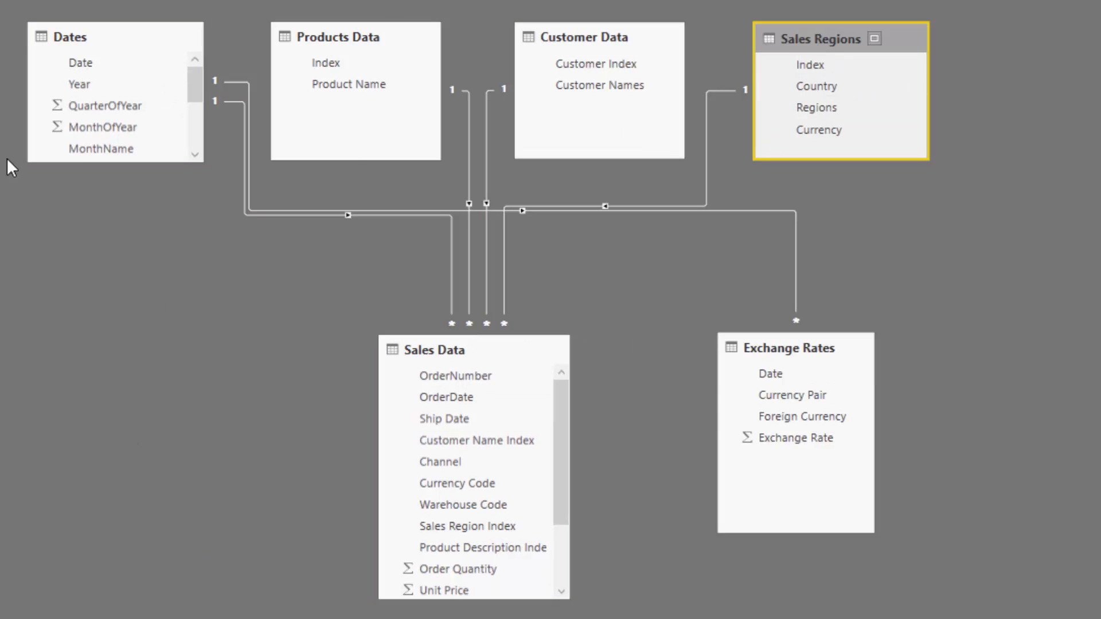
left_click(4, 112)
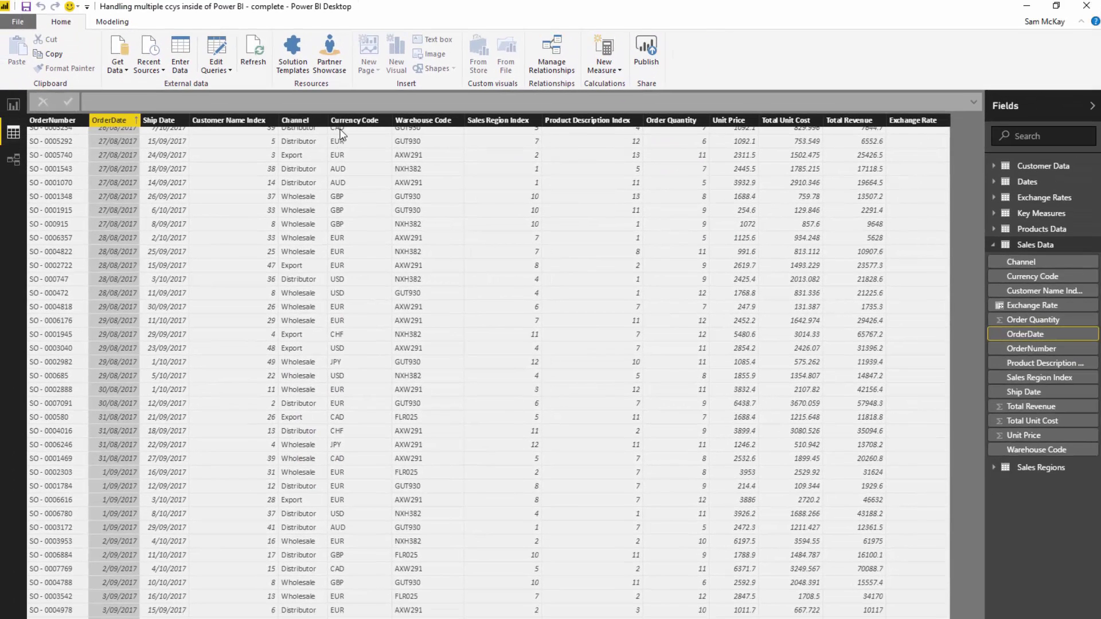
left_click(385, 107)
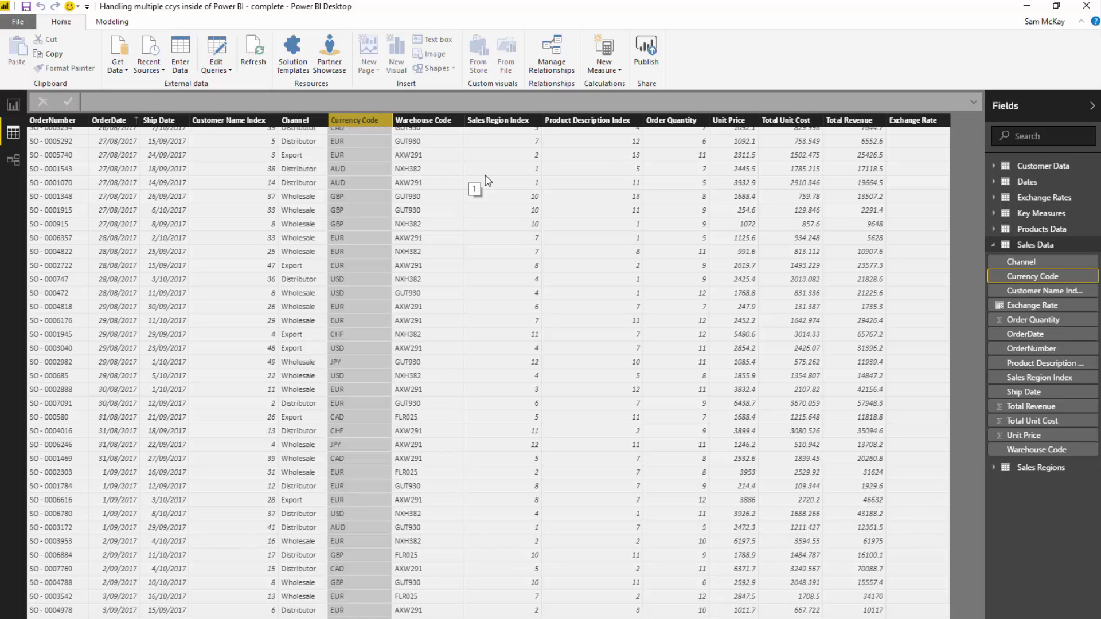
left_click(855, 147)
scroll(853, 218, "up", 20)
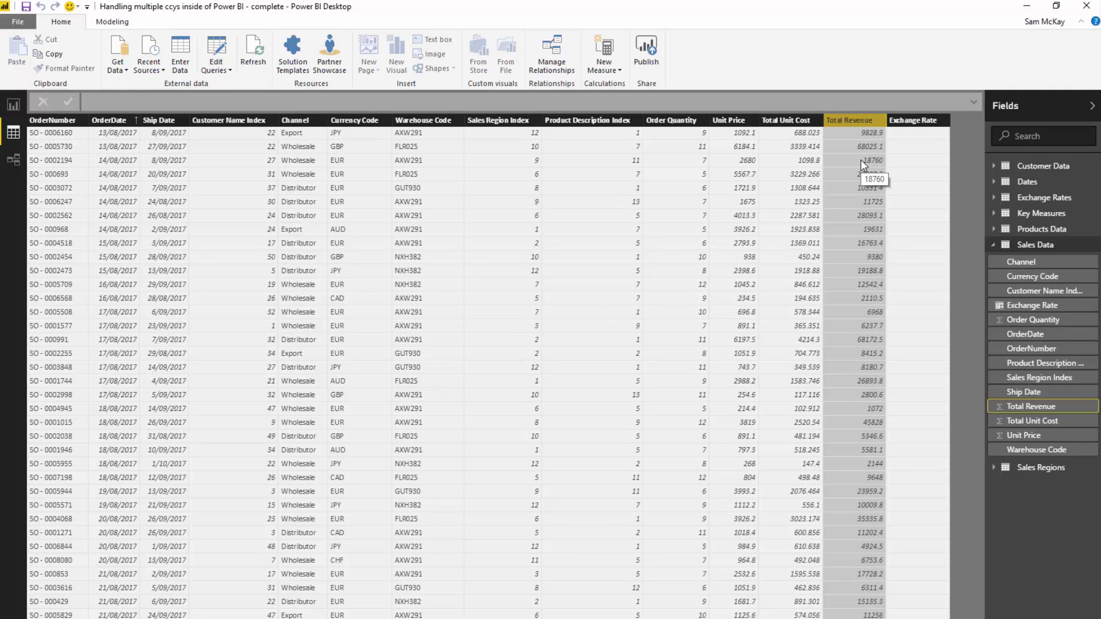
left_click(365, 120)
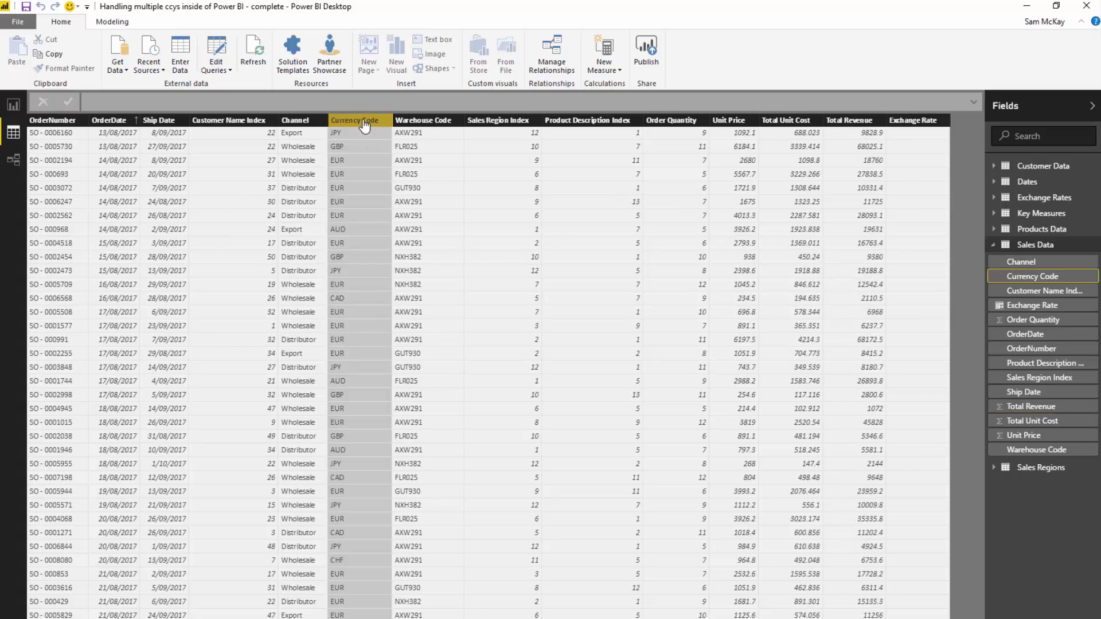
left_click(853, 123)
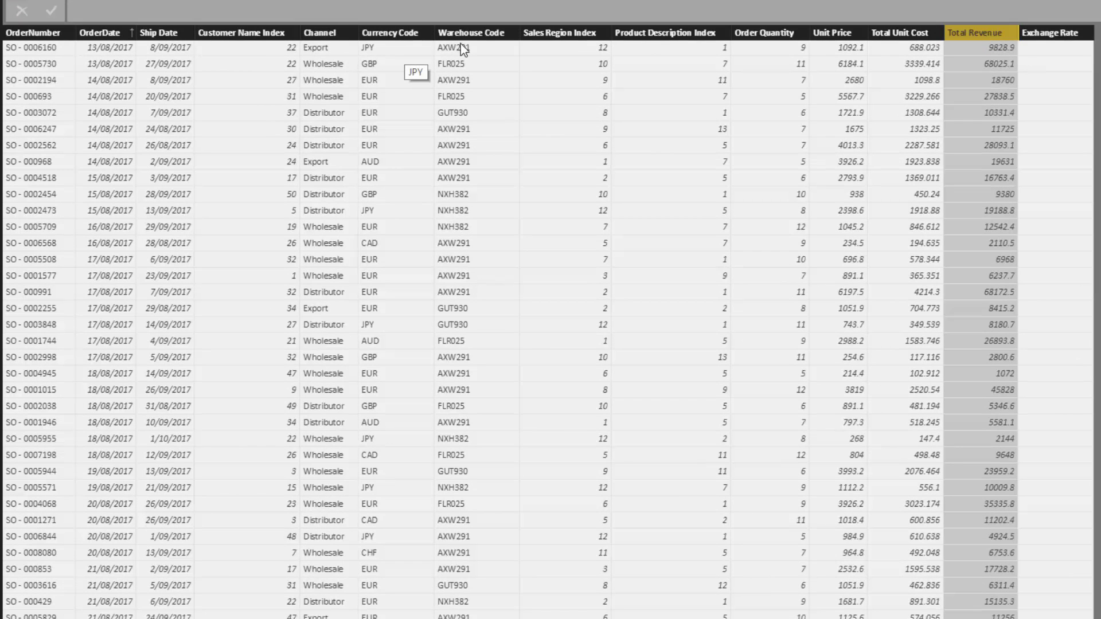
scroll(555, 120, "up", 20)
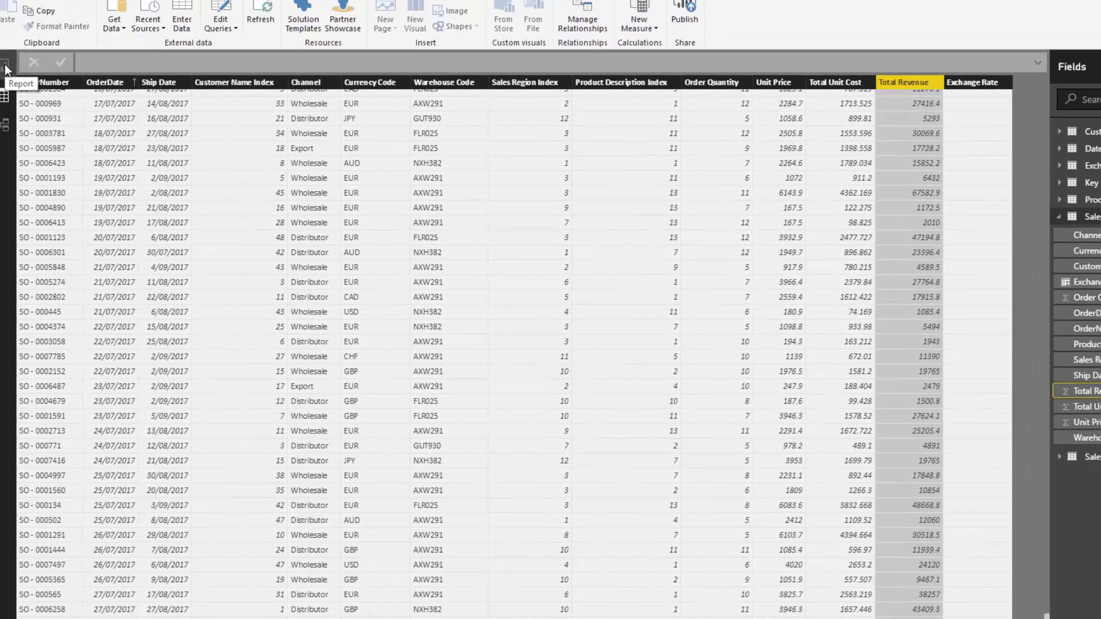
- Revisit the report, nudge the currency matrix, and select the Dates table in the model diagram
left_click(1, 21)
left_click_drag(700, 204, 702, 205)
left_click(17, 162)
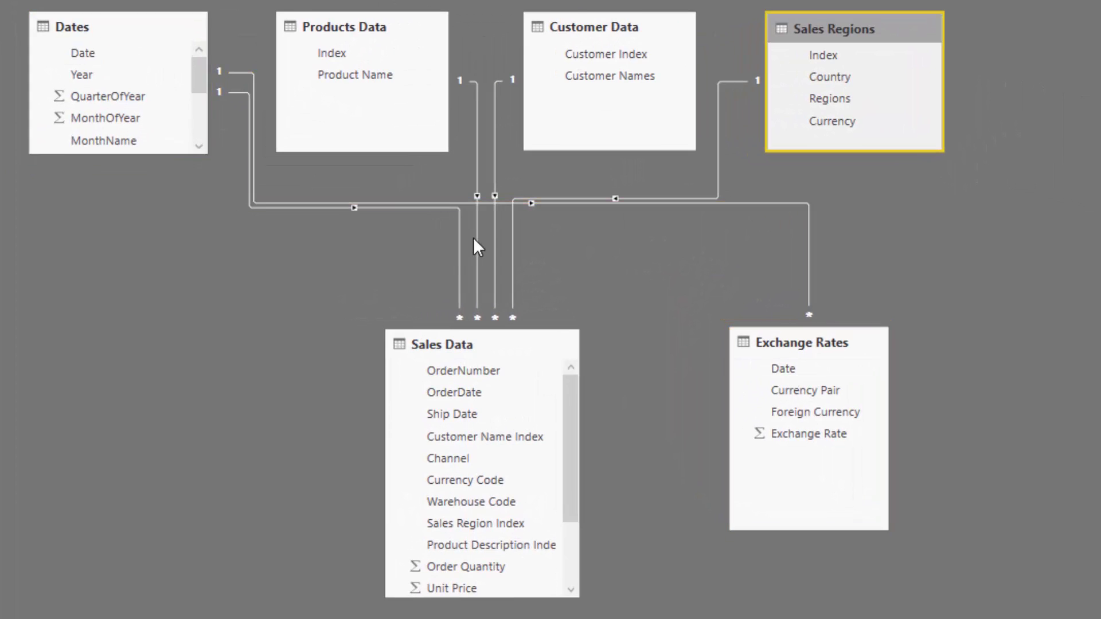
left_click(141, 30)
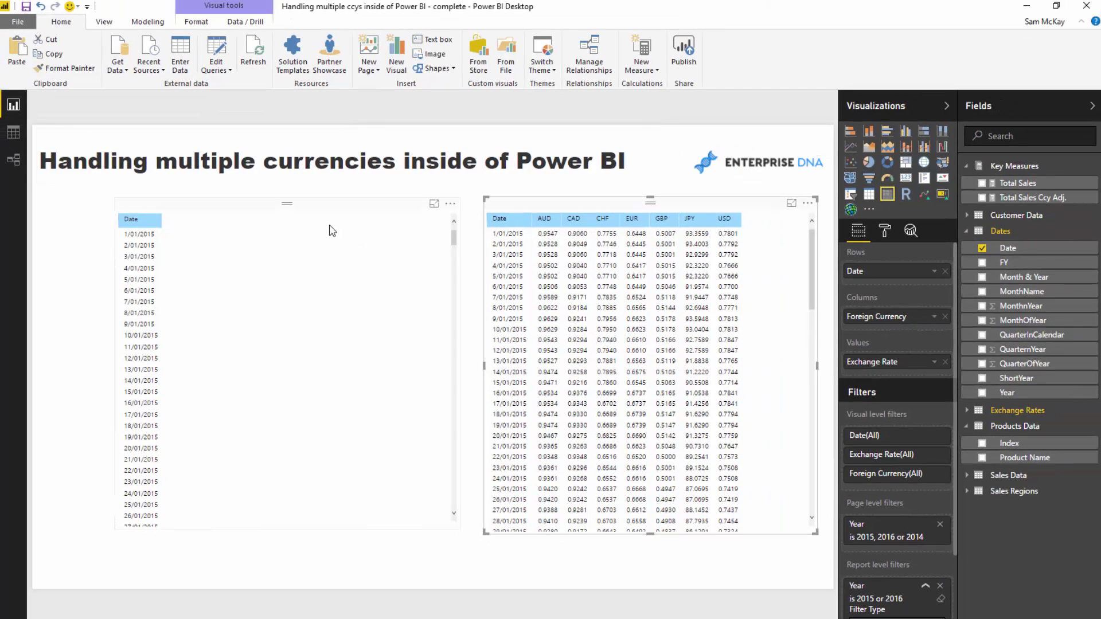
- Inspect the Total Sales formula and add Total Sales beside Date in the left table
left_click(367, 213)
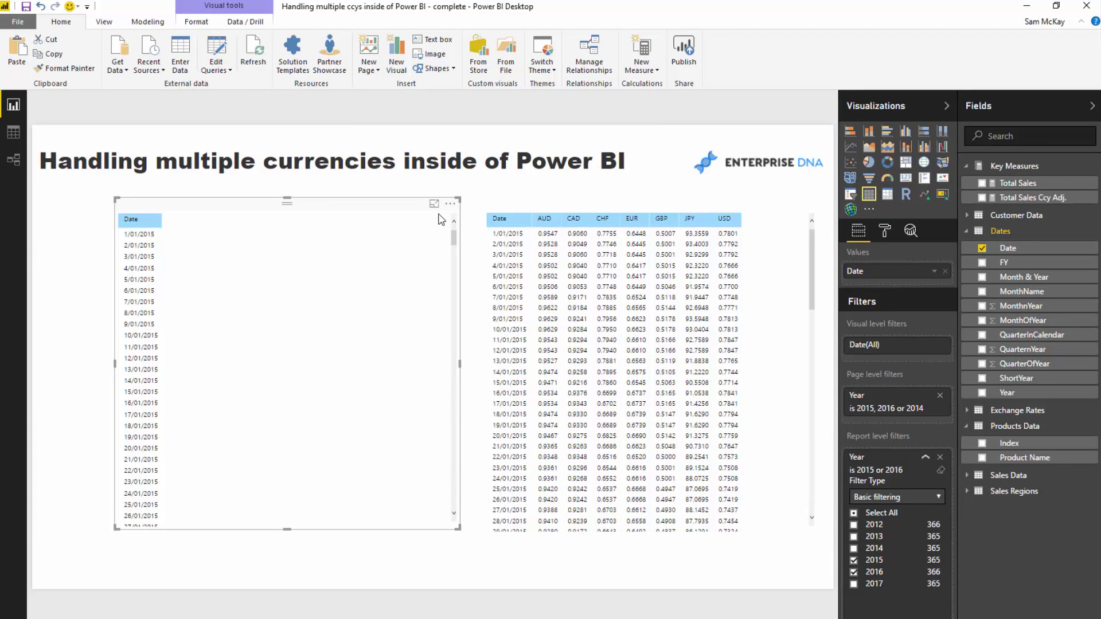
left_click(619, 210)
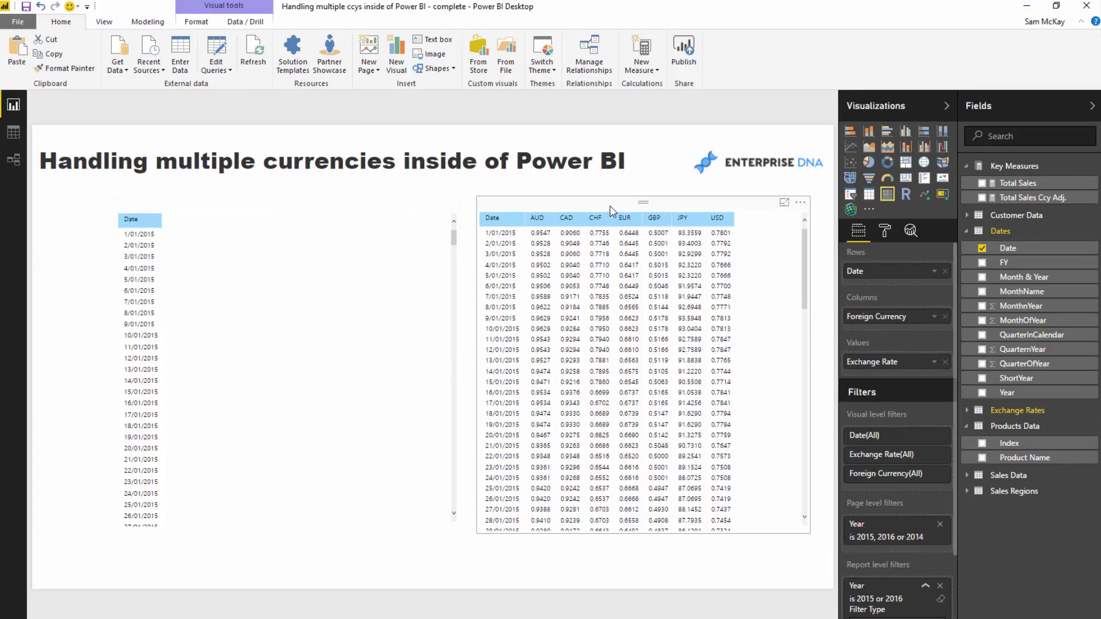
left_click(1018, 183)
left_click_drag(297, 101, 148, 101)
left_click_drag(1038, 188, 250, 281)
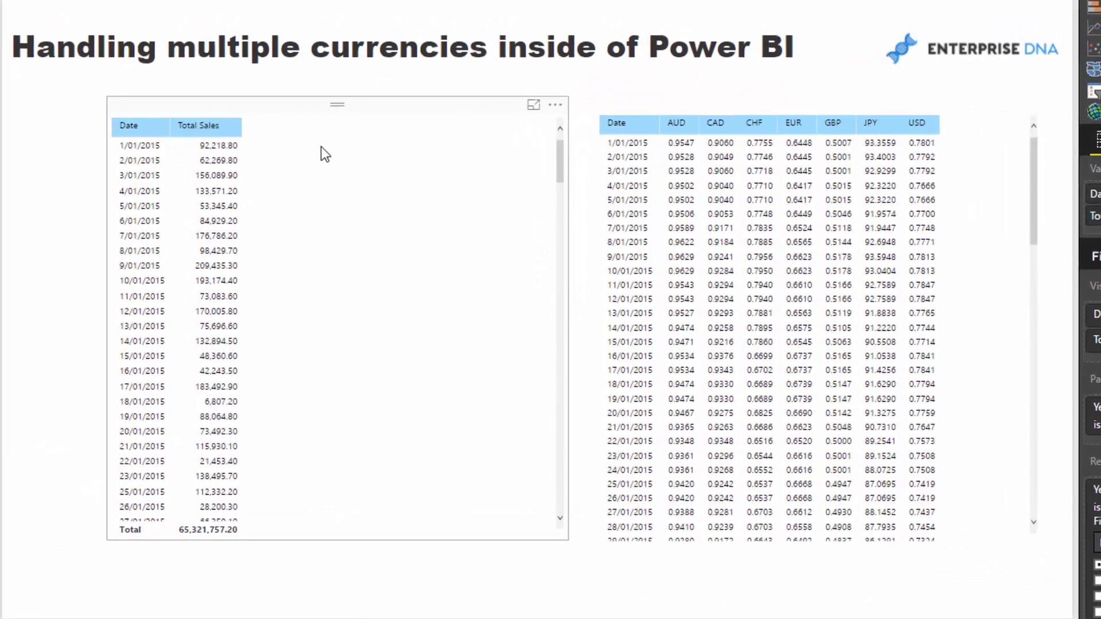
left_click(322, 150)
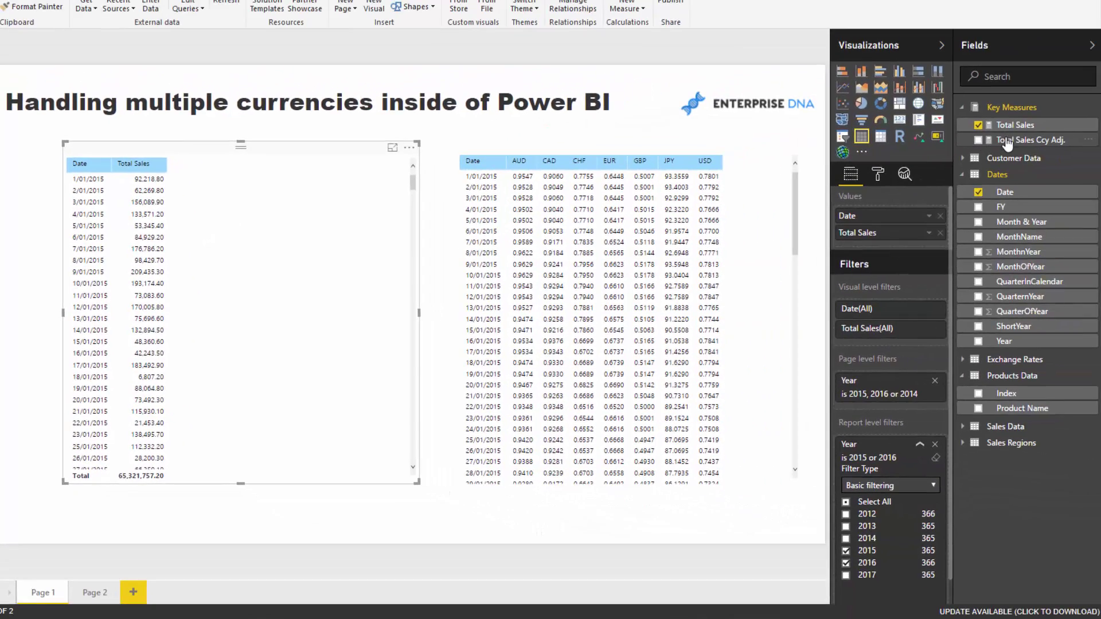
left_click(1007, 144)
left_click(108, 78)
key("shift+Right")
key("shift+Right")
key("shift+Right")
key("shift+Right")
key("shift+Right")
key("shift+Right")
key("shift+Right")
key("shift+Right")
key("shift+Right")
key("shift+Right")
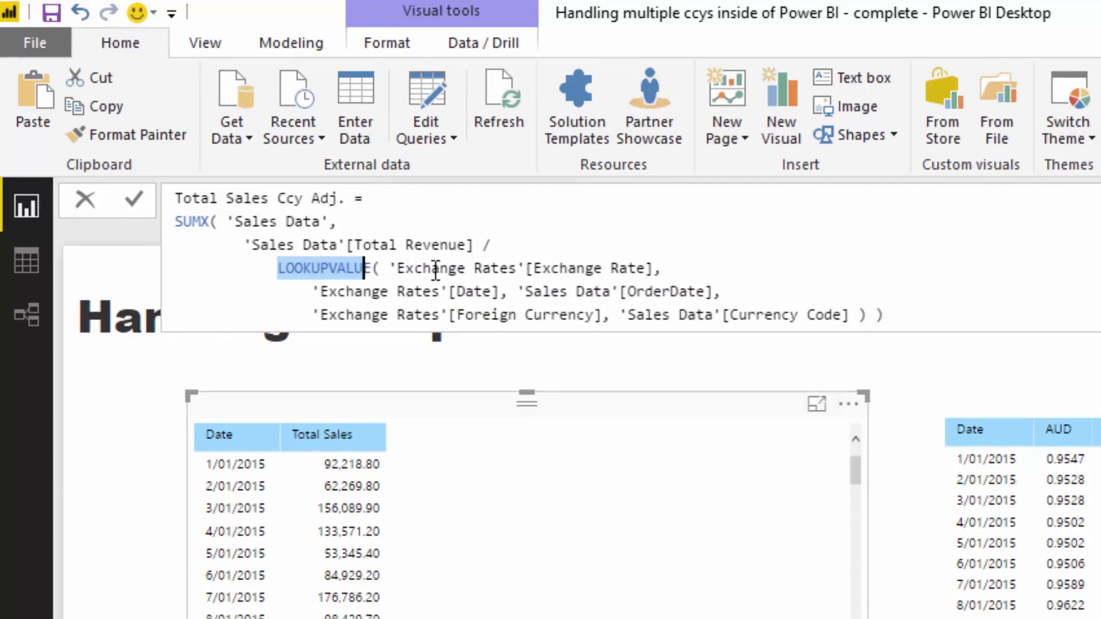
left_click_drag(436, 269, 877, 315)
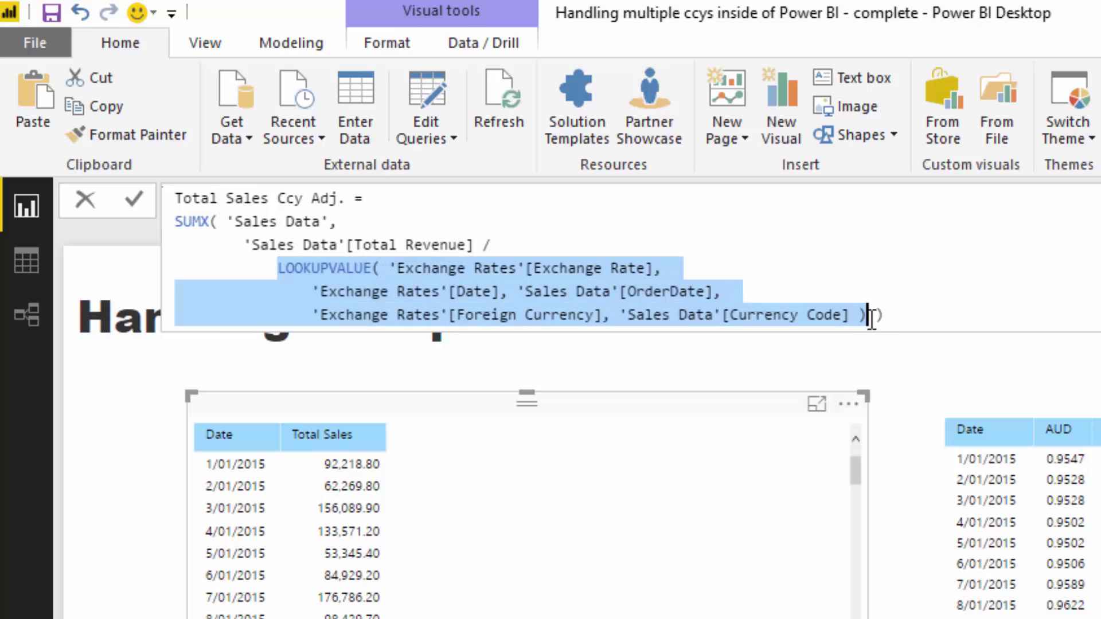
left_click(965, 308)
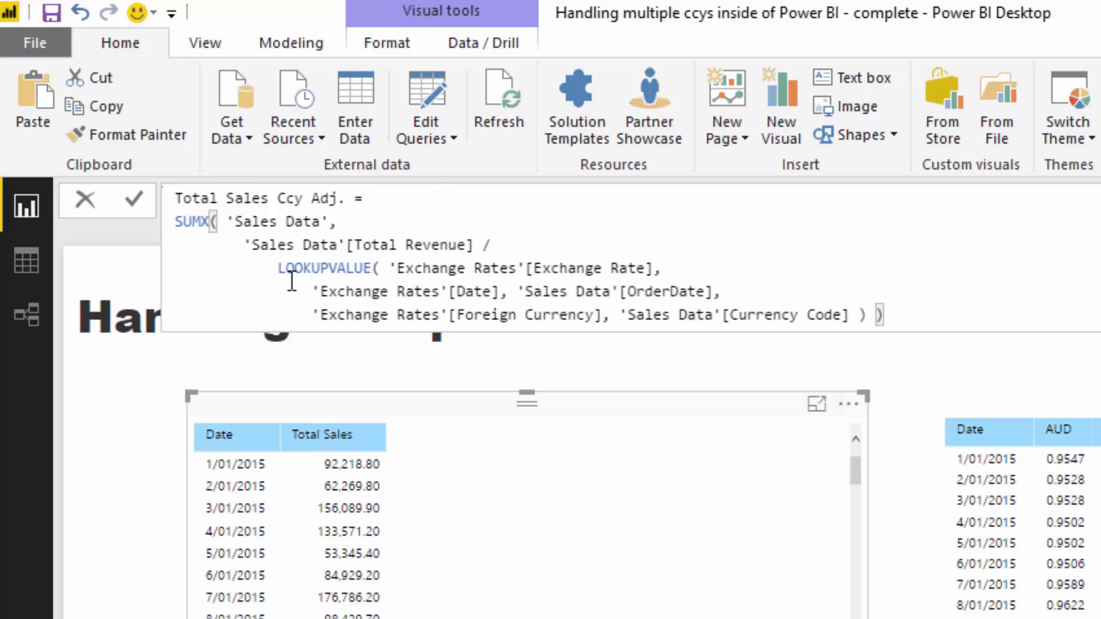
left_click_drag(280, 267, 867, 324)
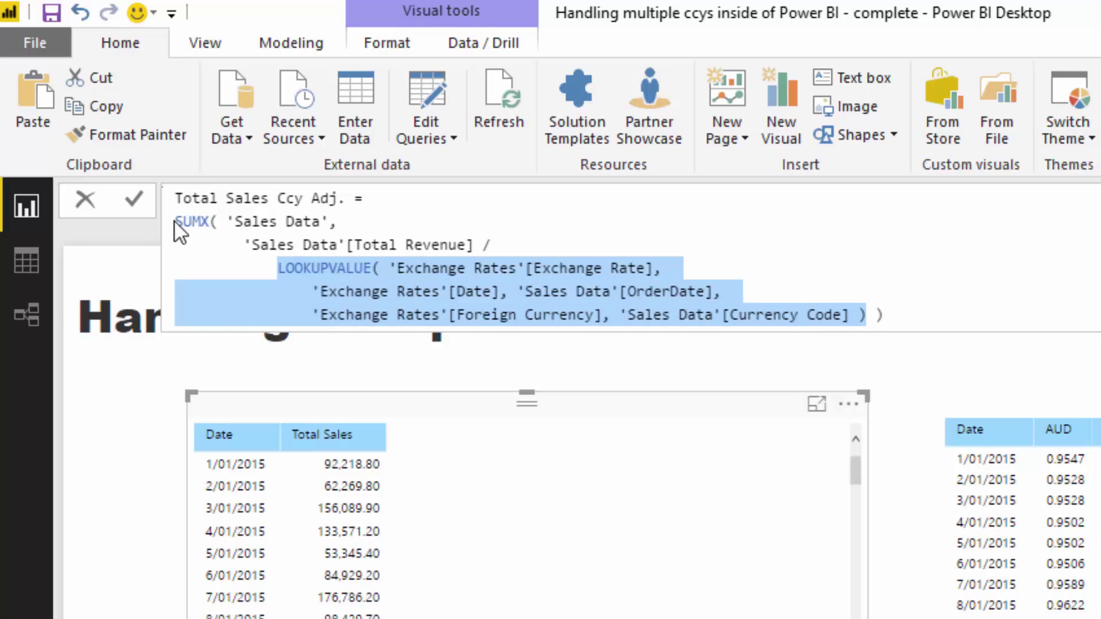
left_click(208, 220)
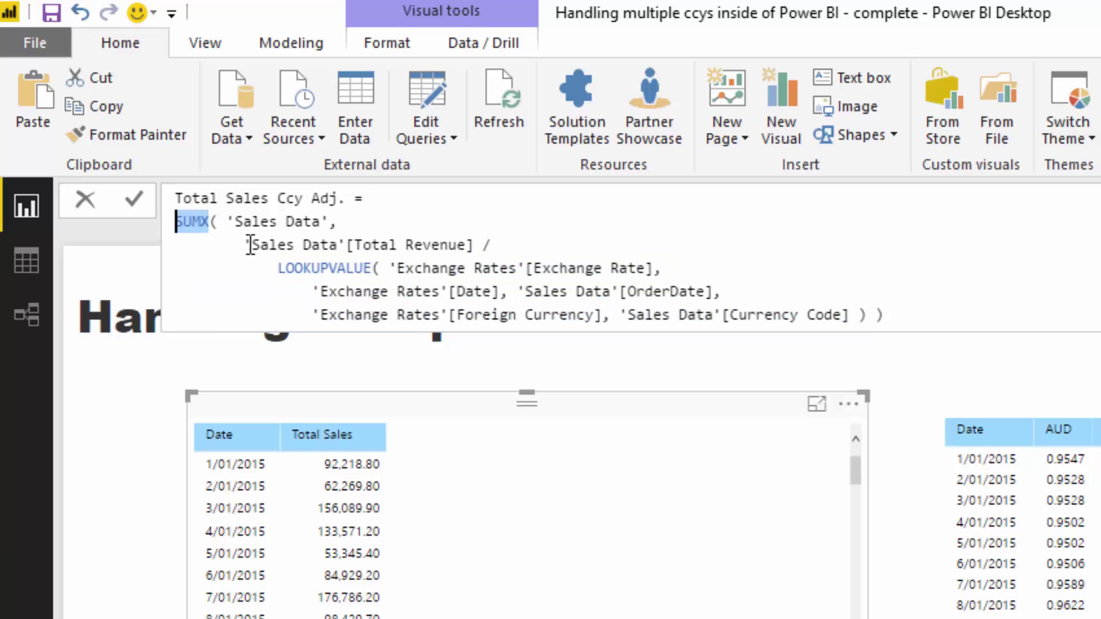
left_click_drag(243, 245, 480, 258)
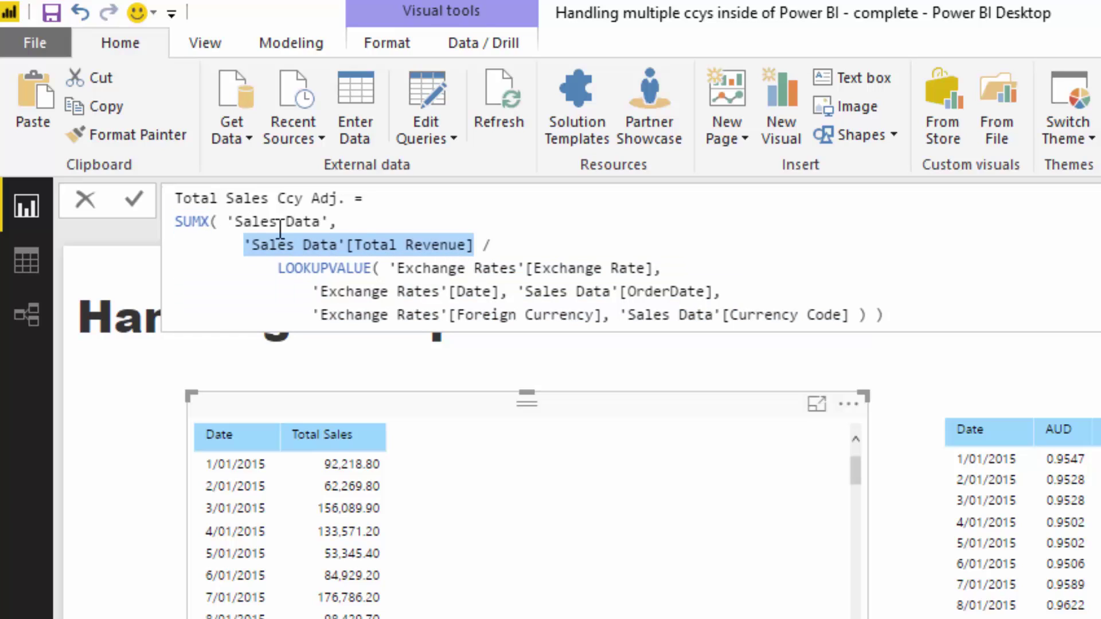
left_click_drag(228, 221, 327, 221)
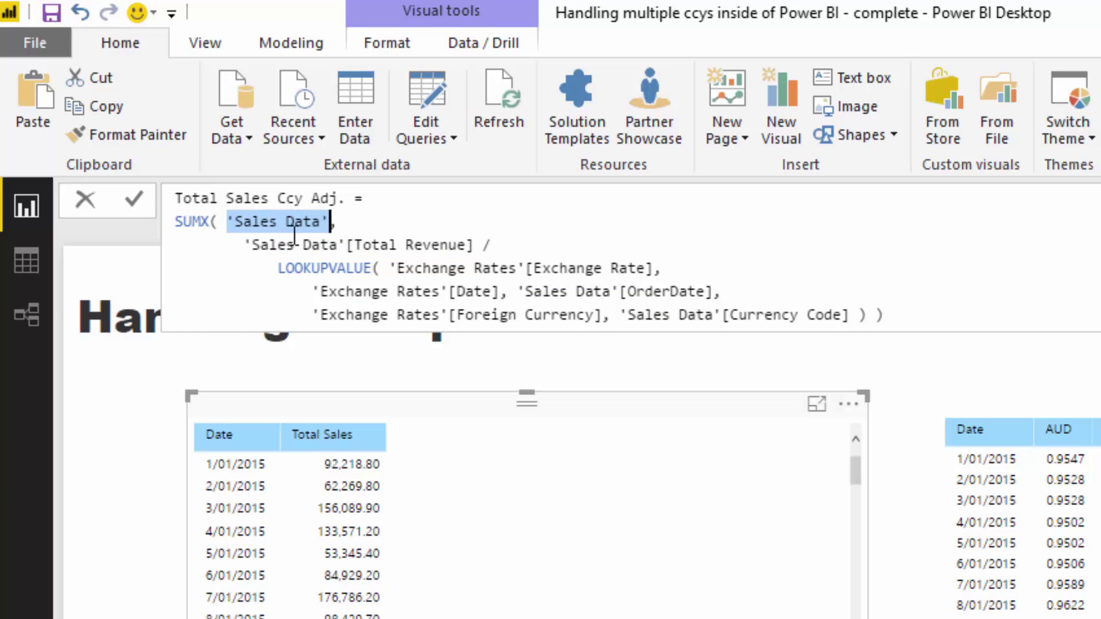
left_click_drag(244, 243, 480, 236)
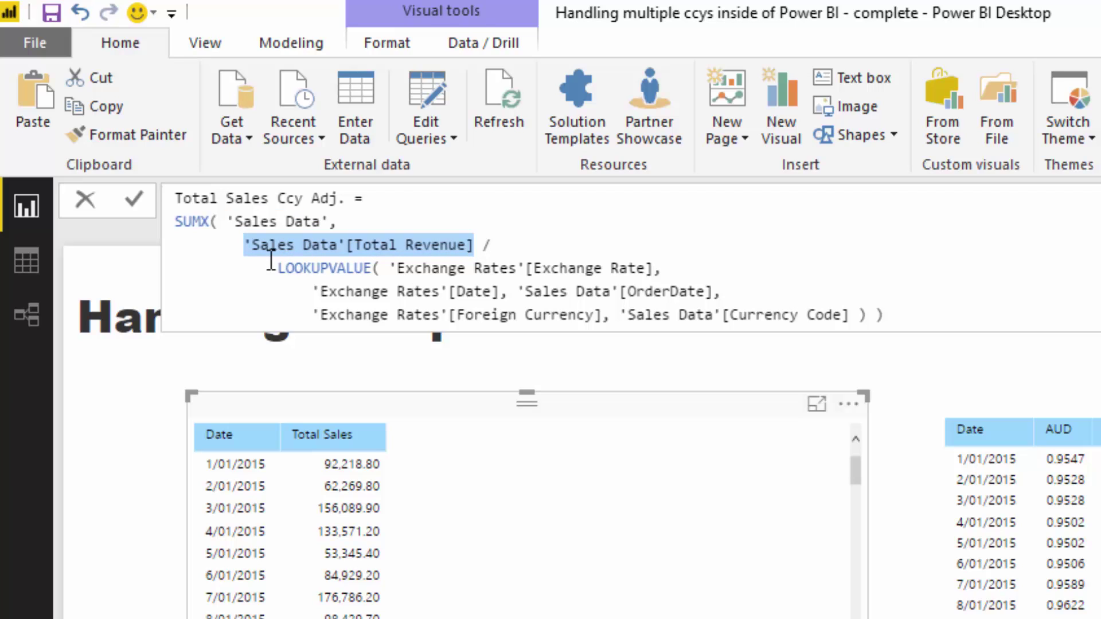
left_click_drag(279, 268, 870, 314)
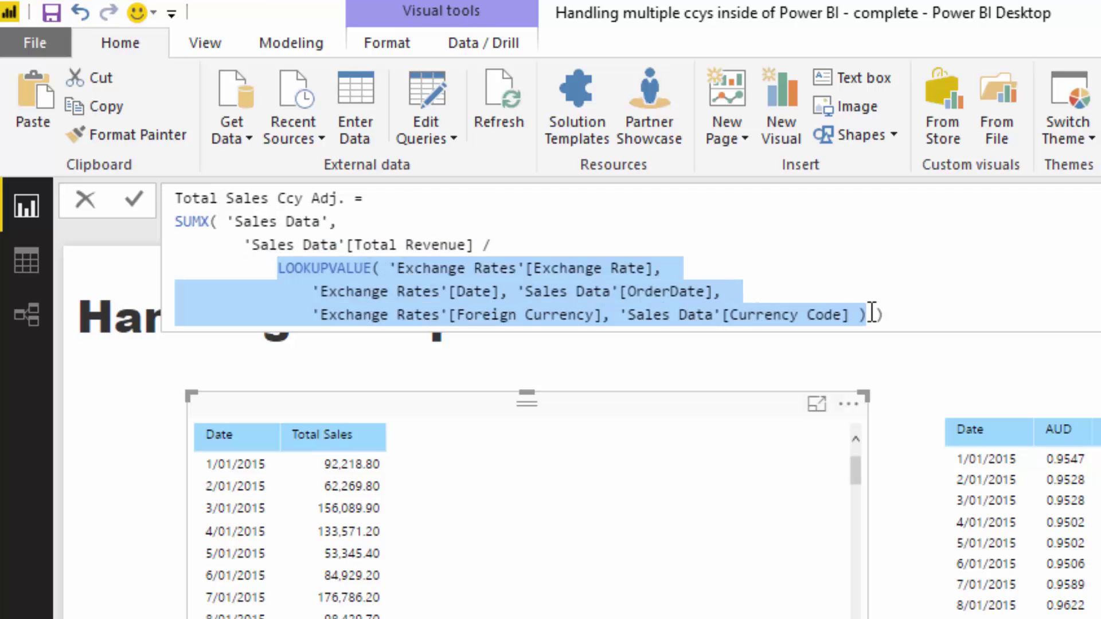
left_click(844, 277)
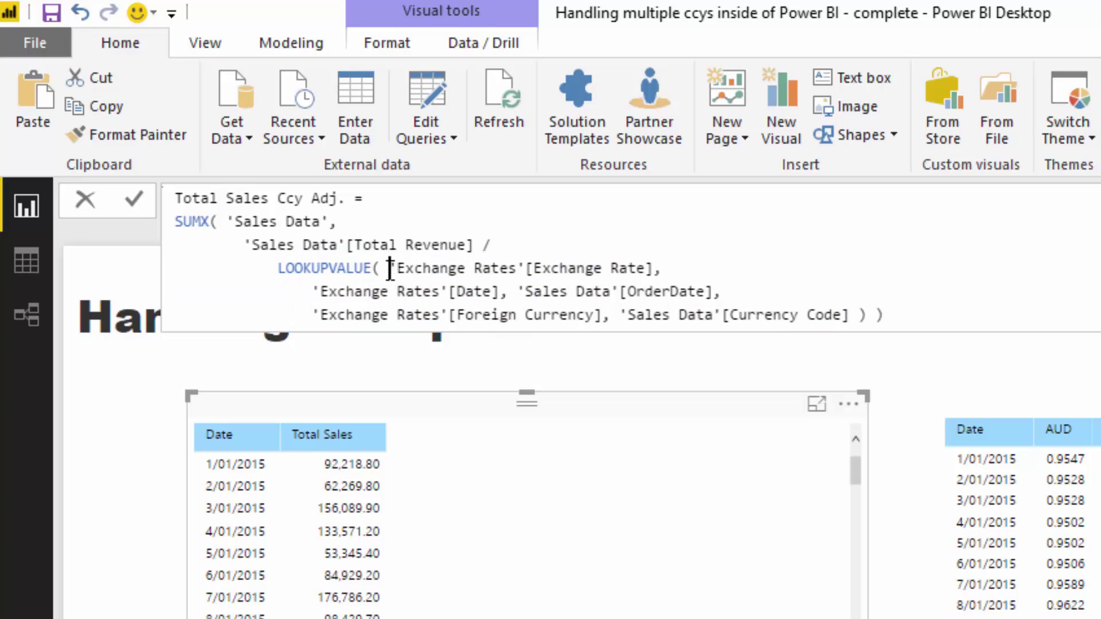
left_click_drag(390, 269, 660, 272)
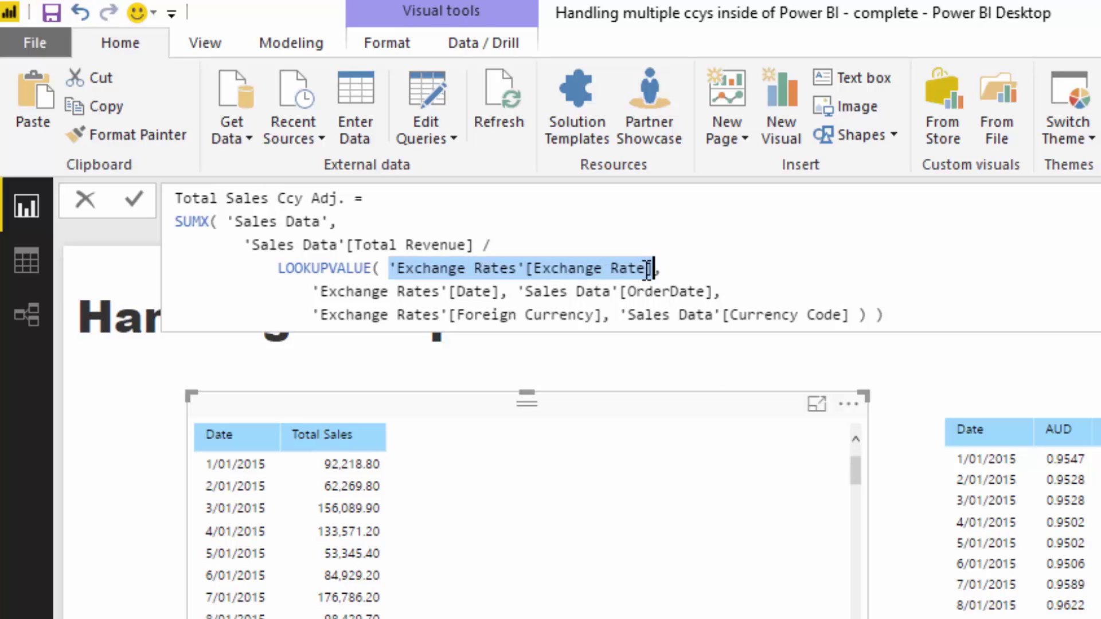
left_click_drag(645, 268, 534, 269)
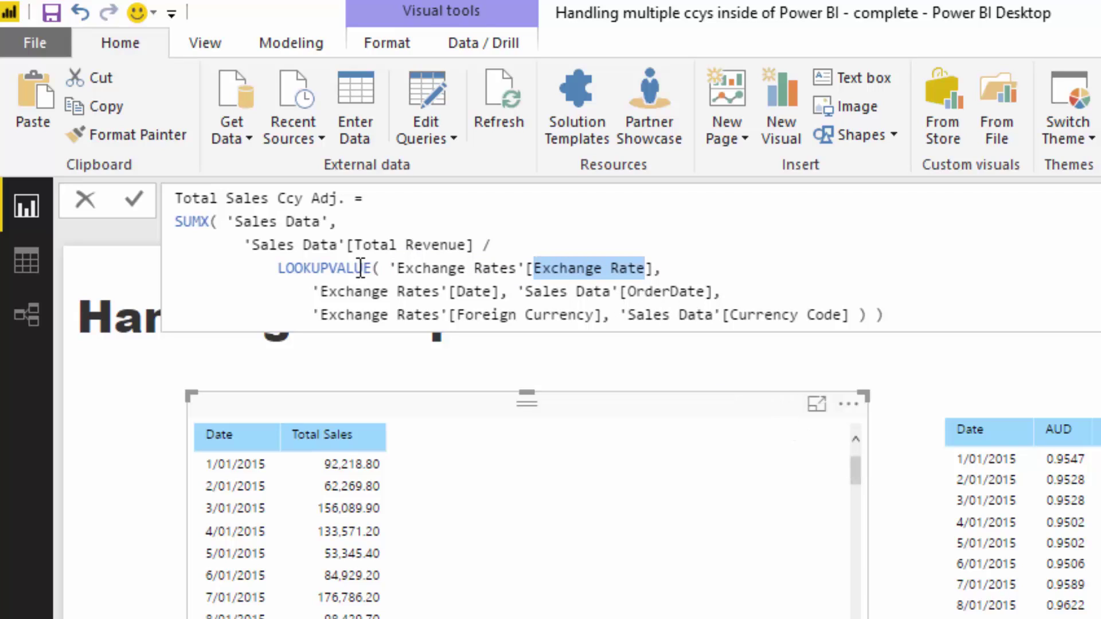
left_click_drag(314, 291, 708, 297)
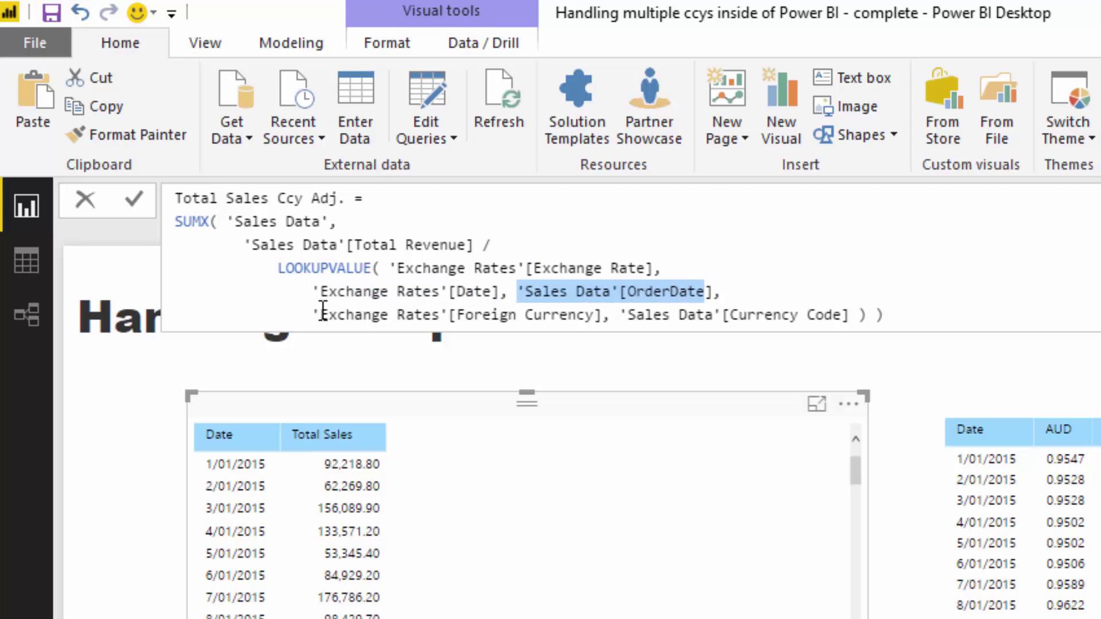
left_click_drag(311, 314, 853, 313)
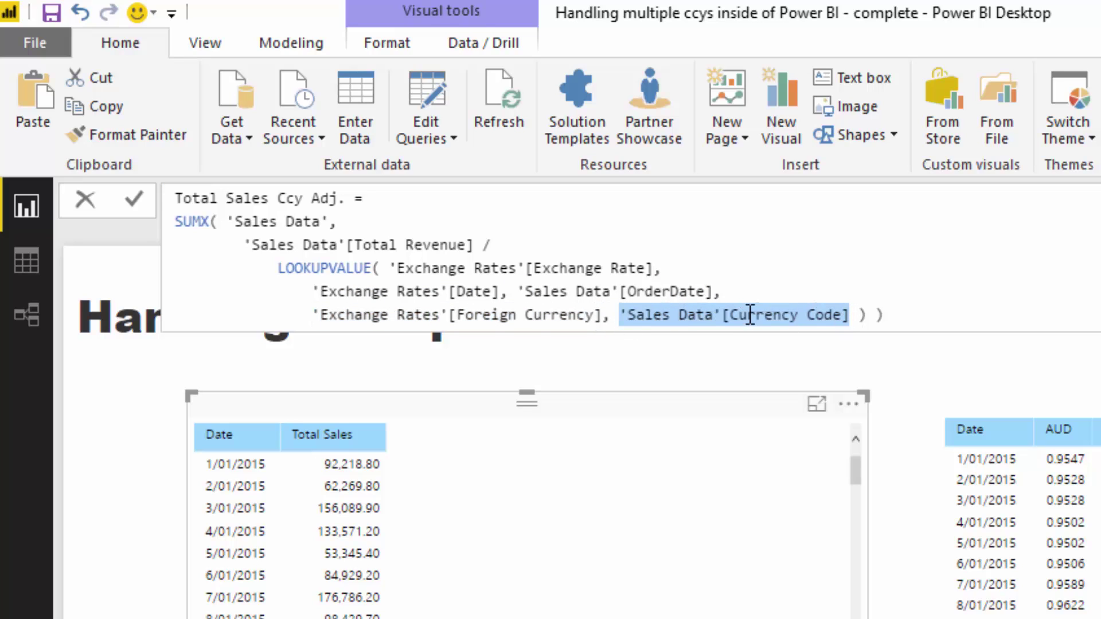
left_click_drag(278, 268, 867, 321)
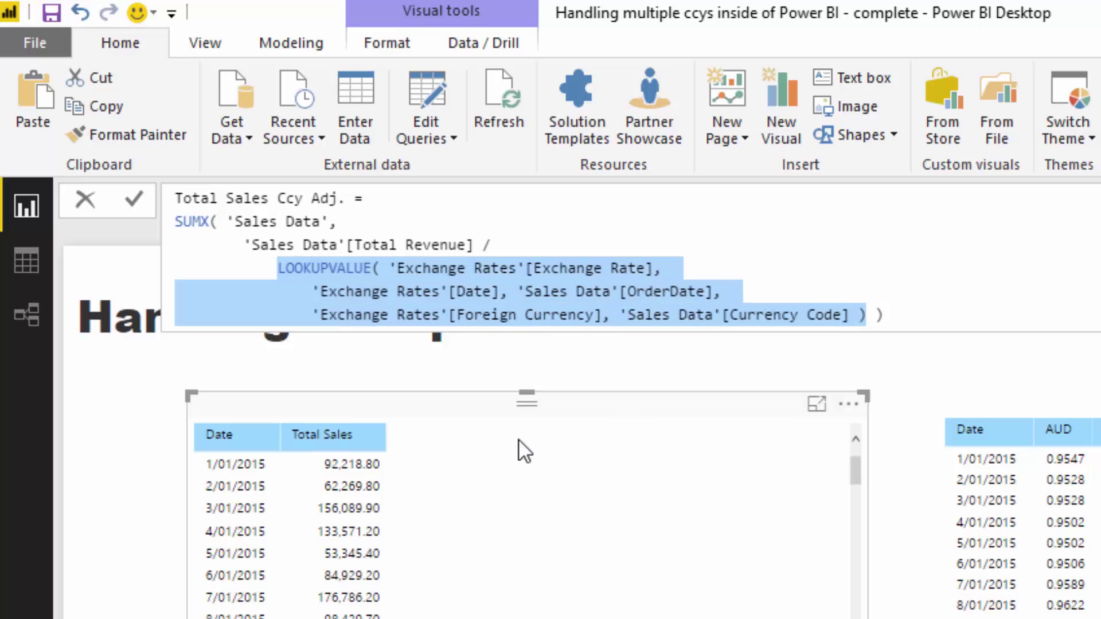
left_click(573, 427)
left_click_drag(414, 245, 453, 251)
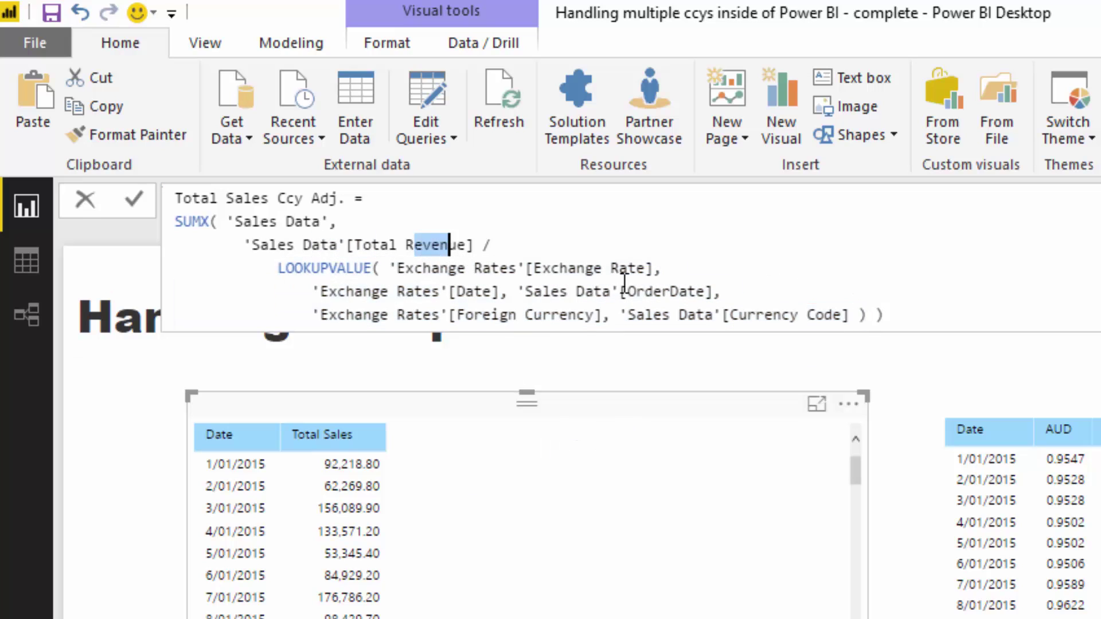
- Replace Total Sales with Total Sales Ccy Adj. in the left table and add Sales Regions Currency
left_click(642, 411)
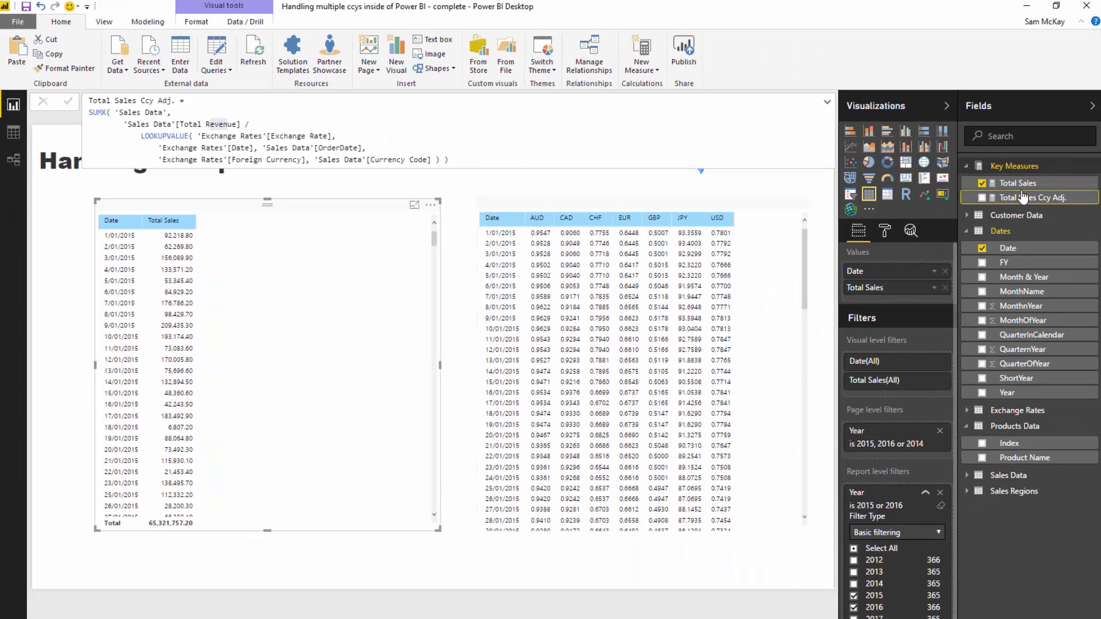
left_click_drag(1026, 197, 301, 322)
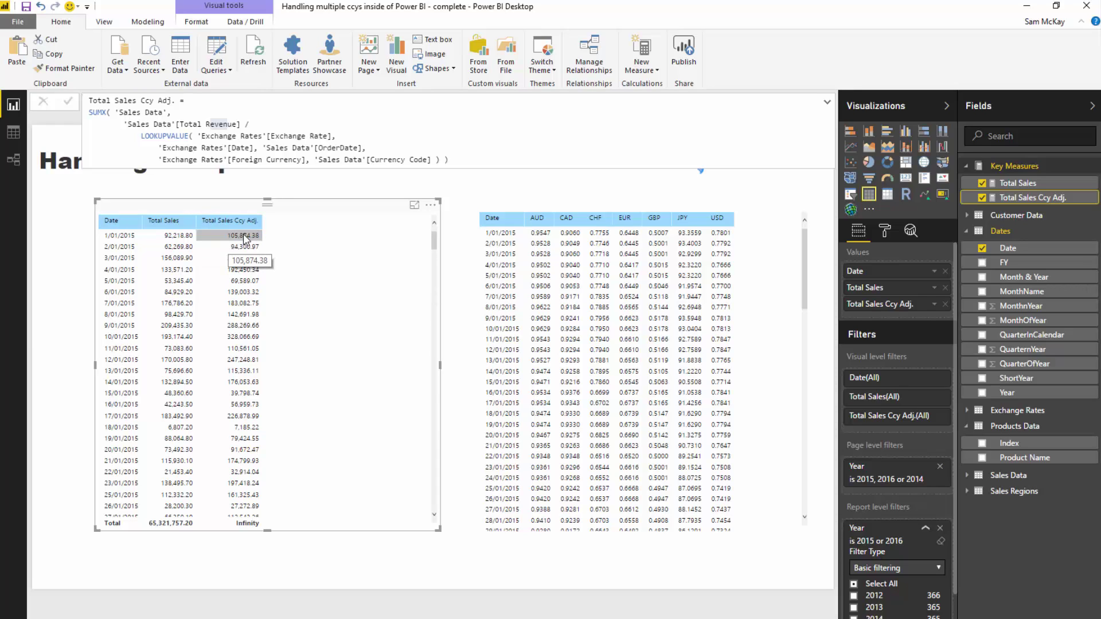
left_click(945, 288)
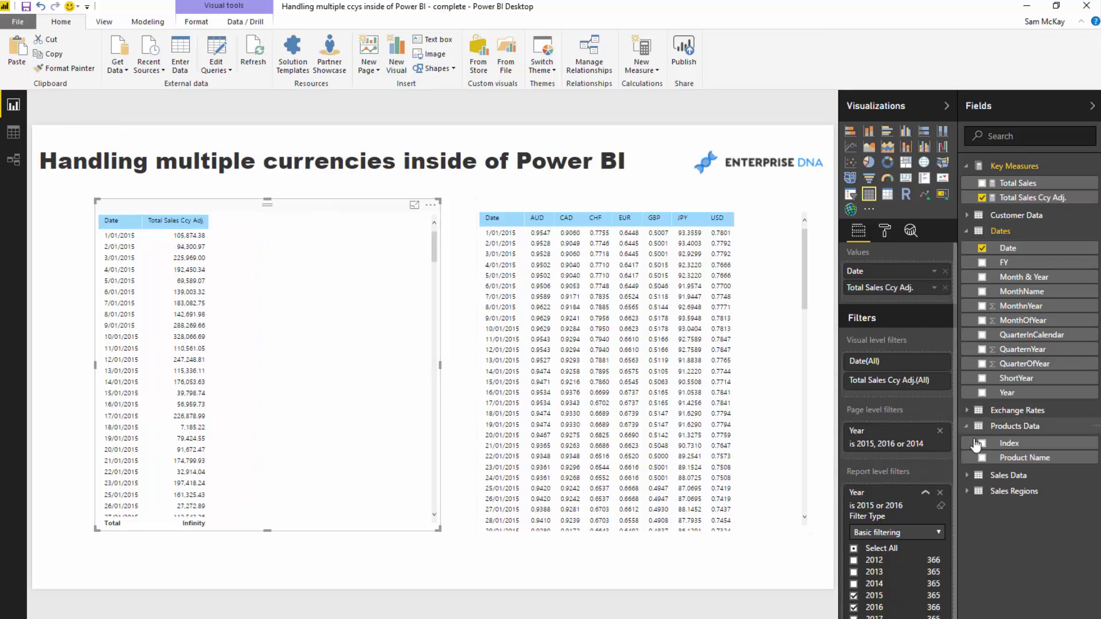
left_click(968, 492)
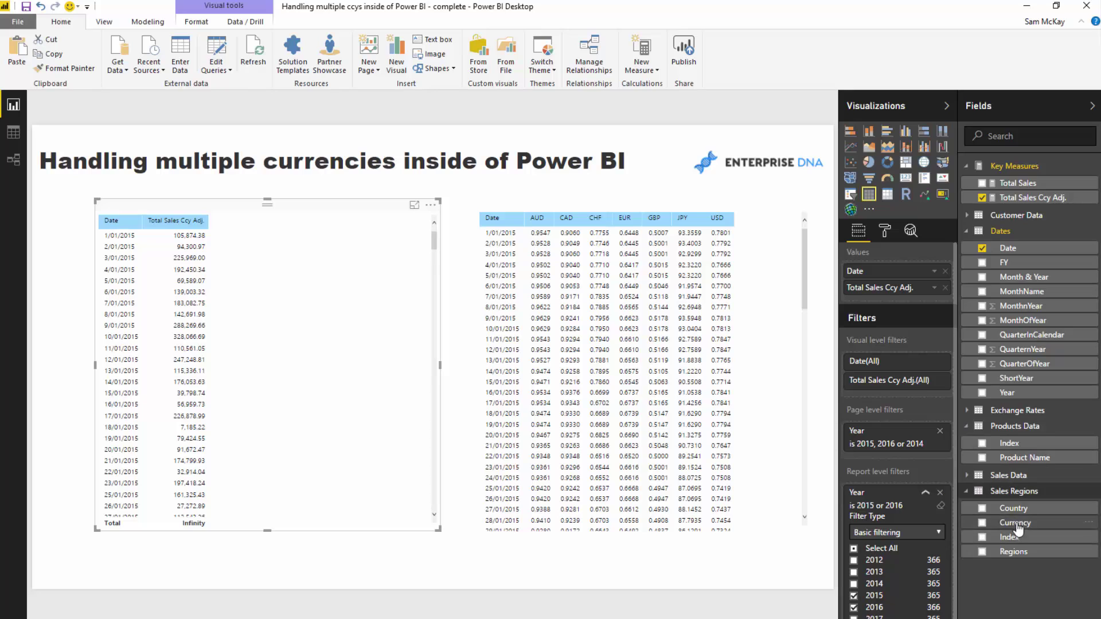
left_click_drag(1015, 522, 852, 284)
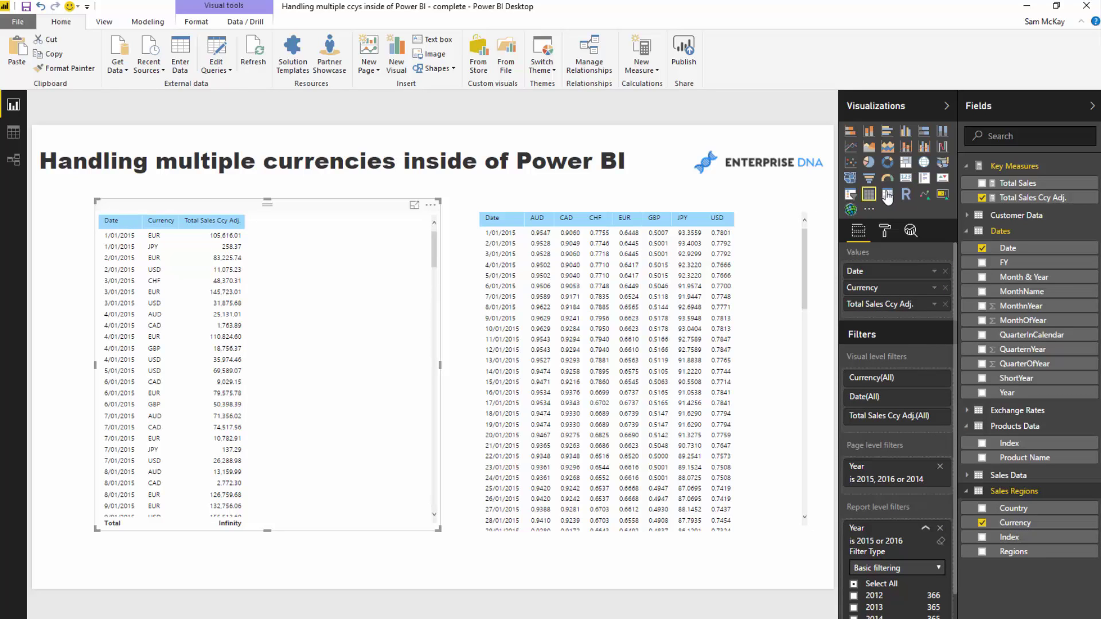
- Replace the left table with a copy of the exchange-rate matrix placed on the left
left_click(887, 195)
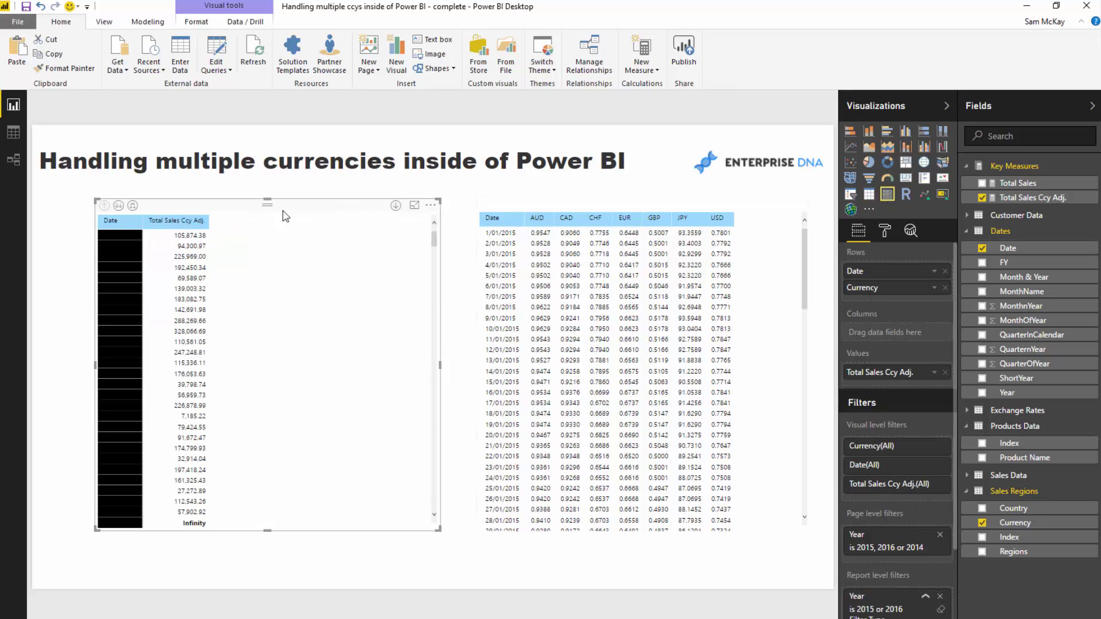
key("Delete")
left_click(536, 205)
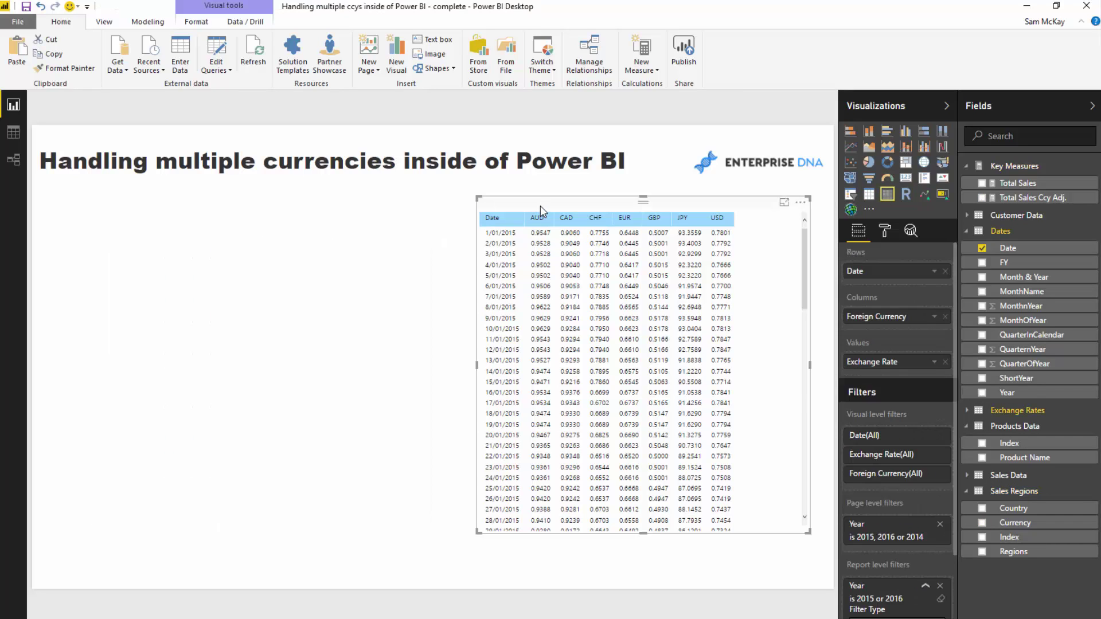
key("ctrl+c")
key("ctrl+v")
left_click_drag(542, 210, 169, 210)
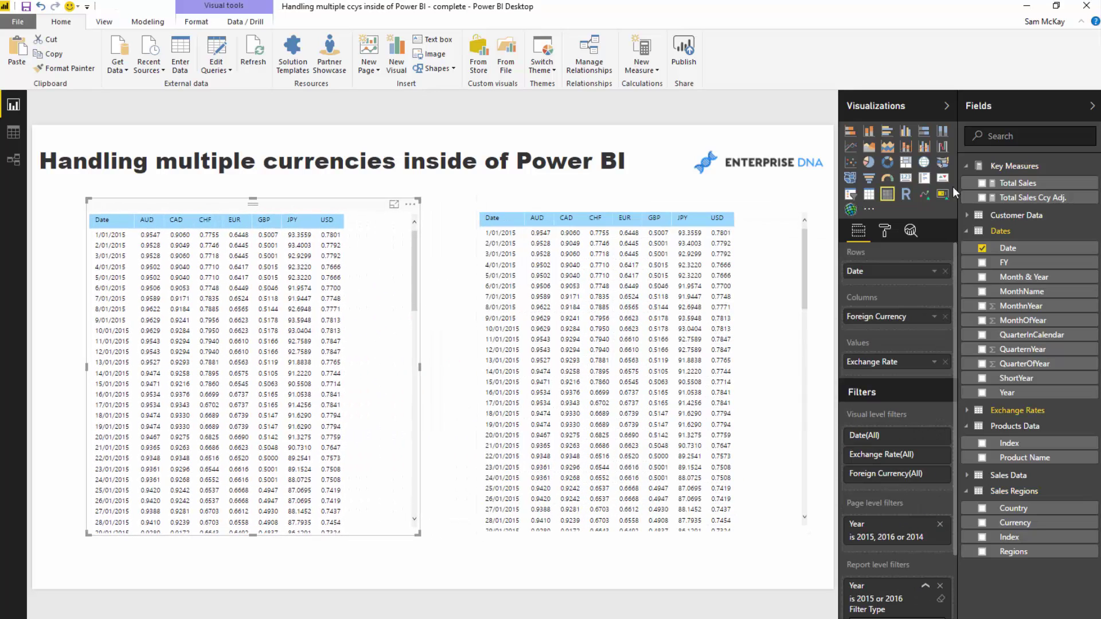
- Put Total Sales Ccy Adj. in the copied matrix's values and resize it to fit every currency
left_click_drag(1021, 197, 935, 363)
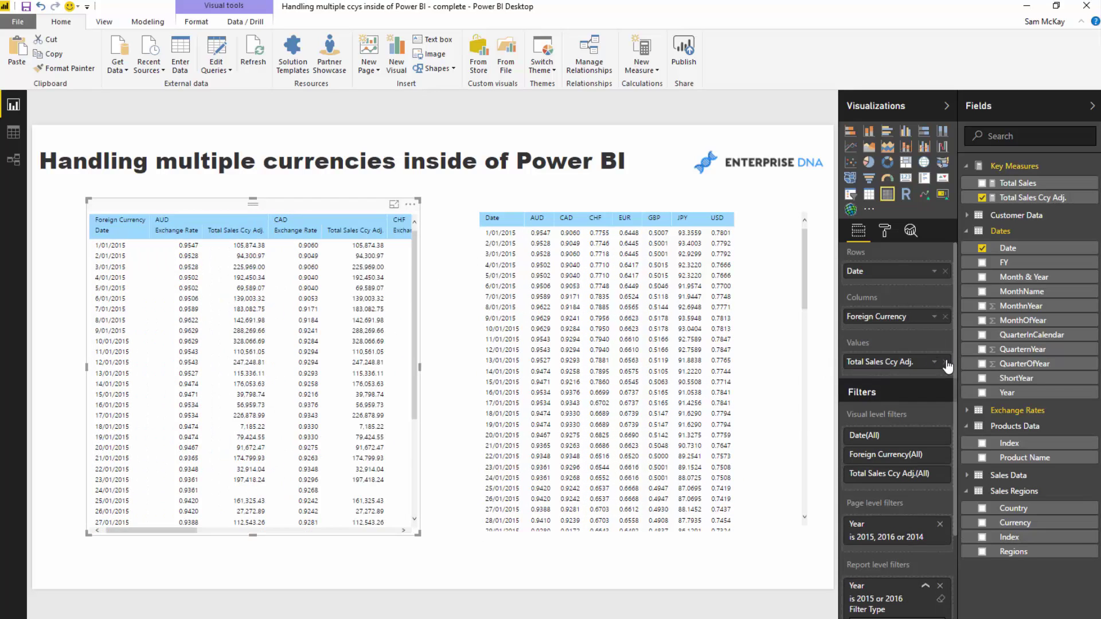
left_click_drag(420, 534, 475, 540)
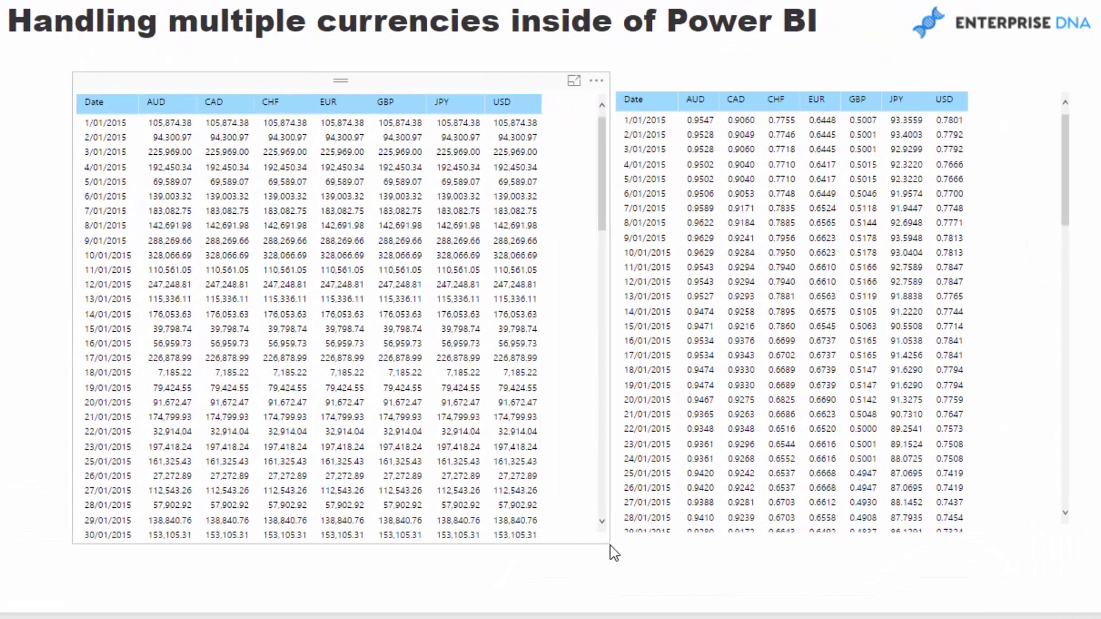
left_click_drag(610, 545, 596, 543)
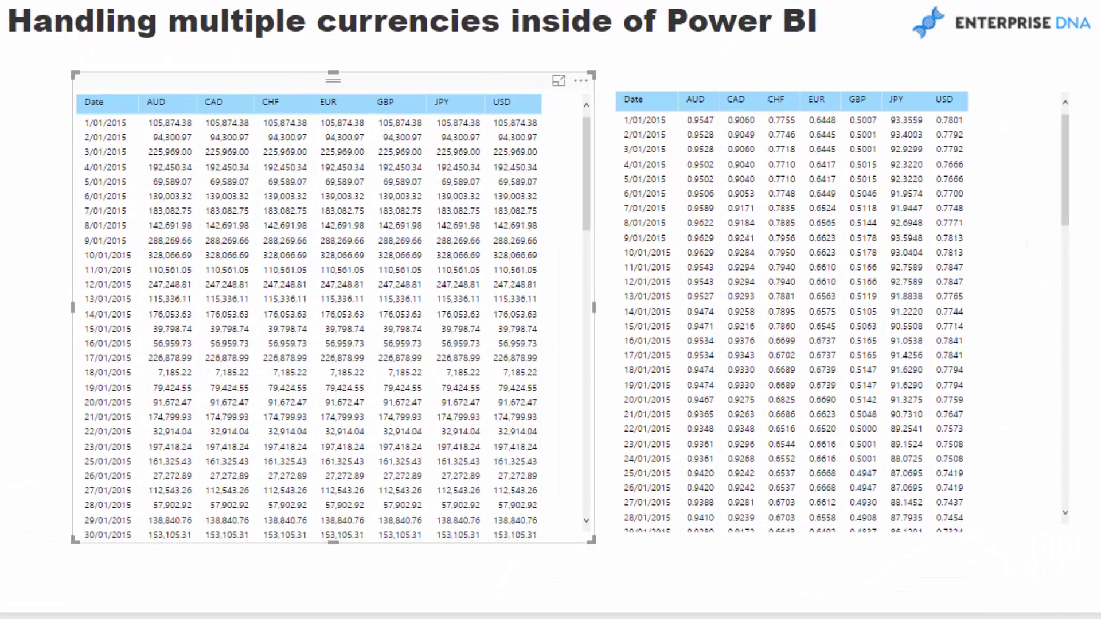
left_click_drag(418, 169, 404, 166)
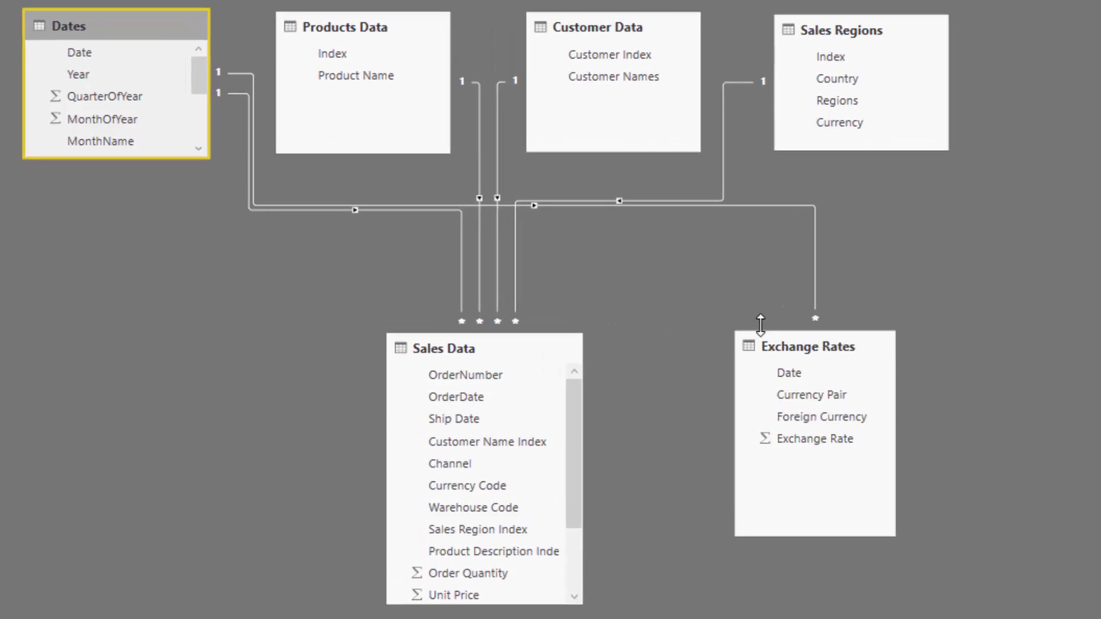
- Check the Exchange Rates table in the model, then add Sales Regions Currency as the left matrix's columns
left_click(780, 334)
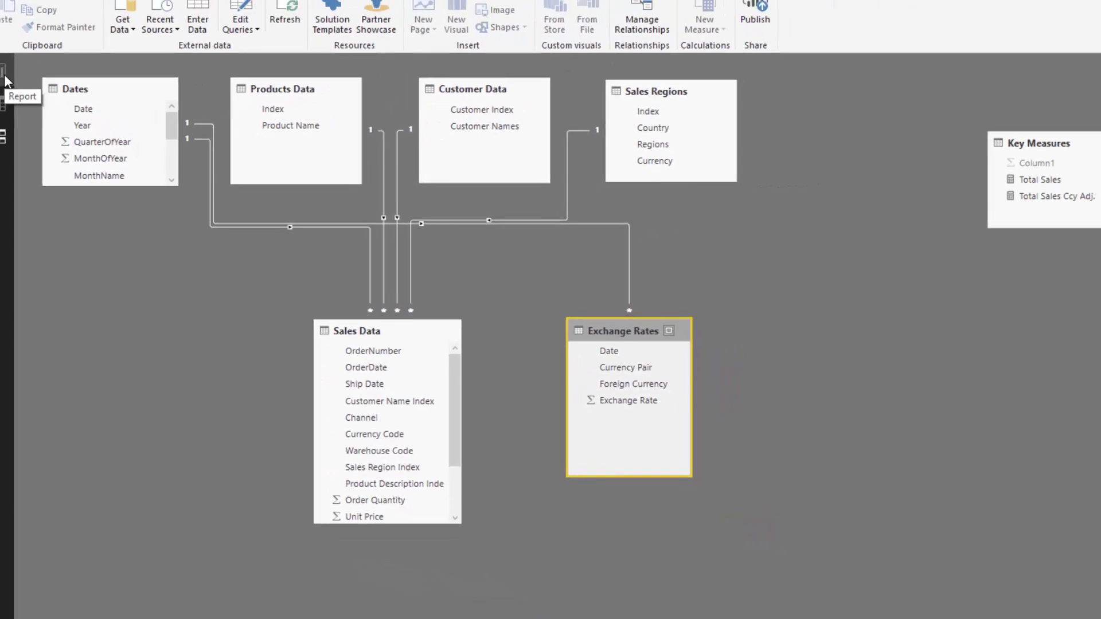
left_click(5, 76)
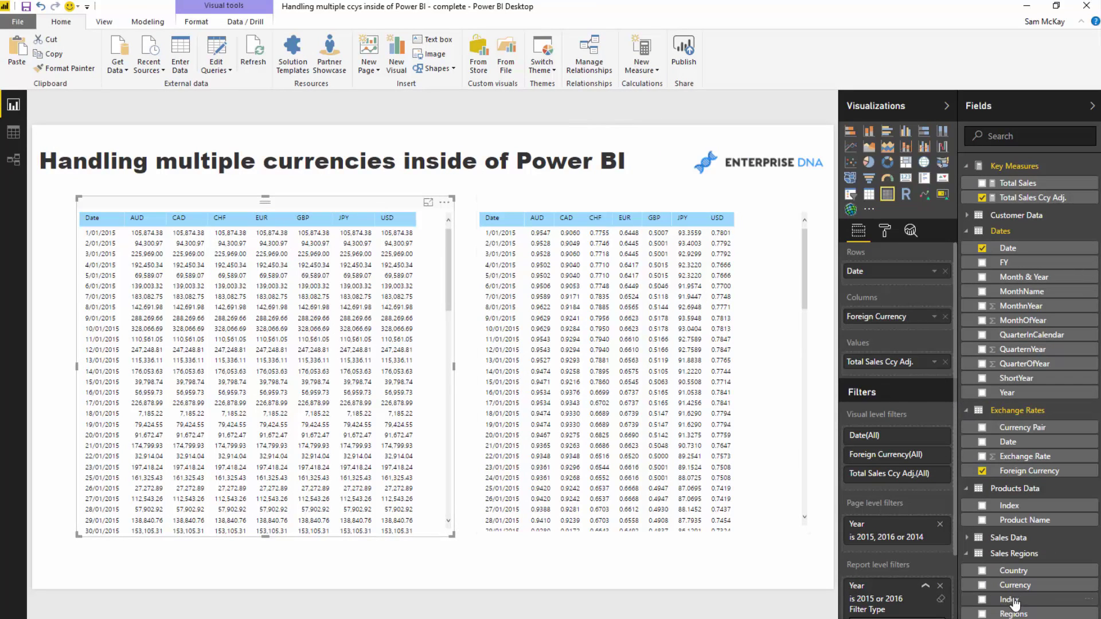
left_click_drag(1015, 585, 909, 319)
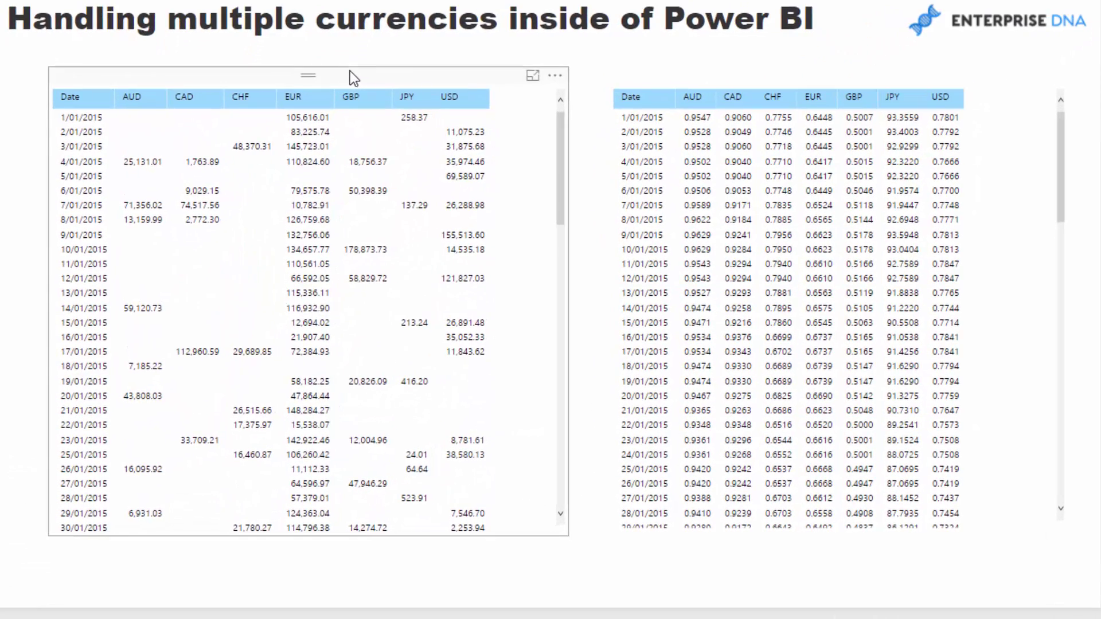
left_click(350, 71)
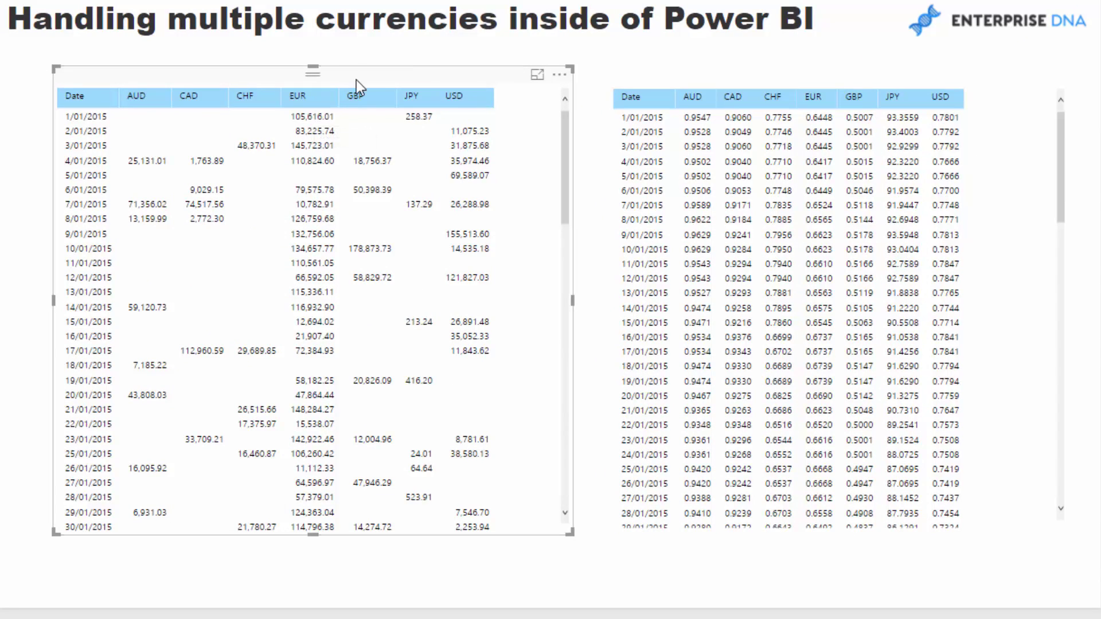
left_click_drag(363, 74, 376, 74)
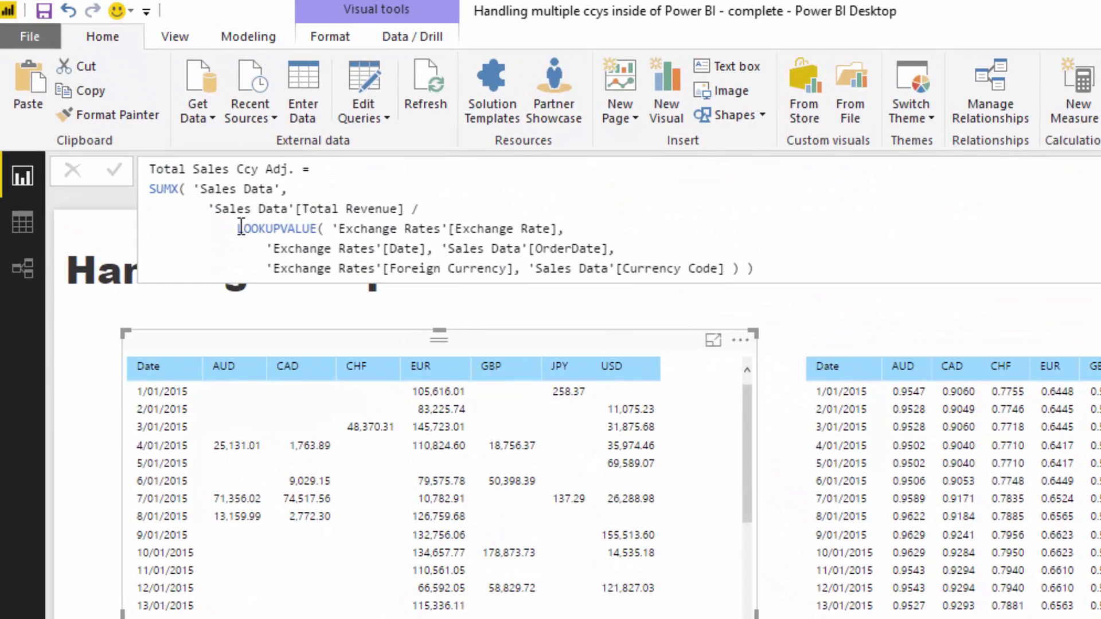
left_click_drag(240, 228, 739, 270)
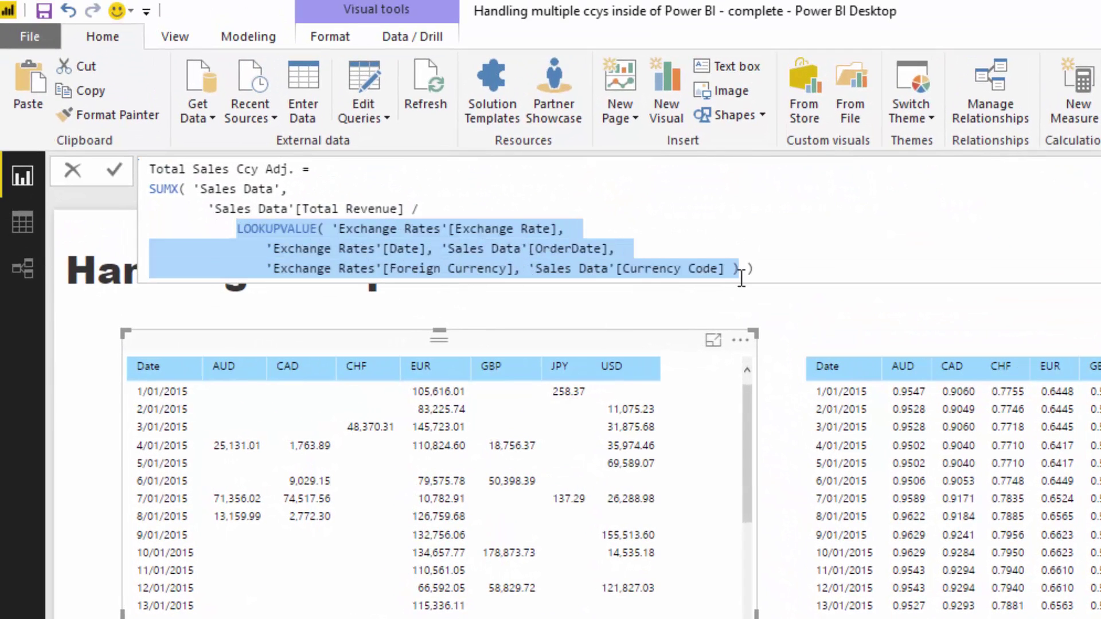
left_click(19, 274)
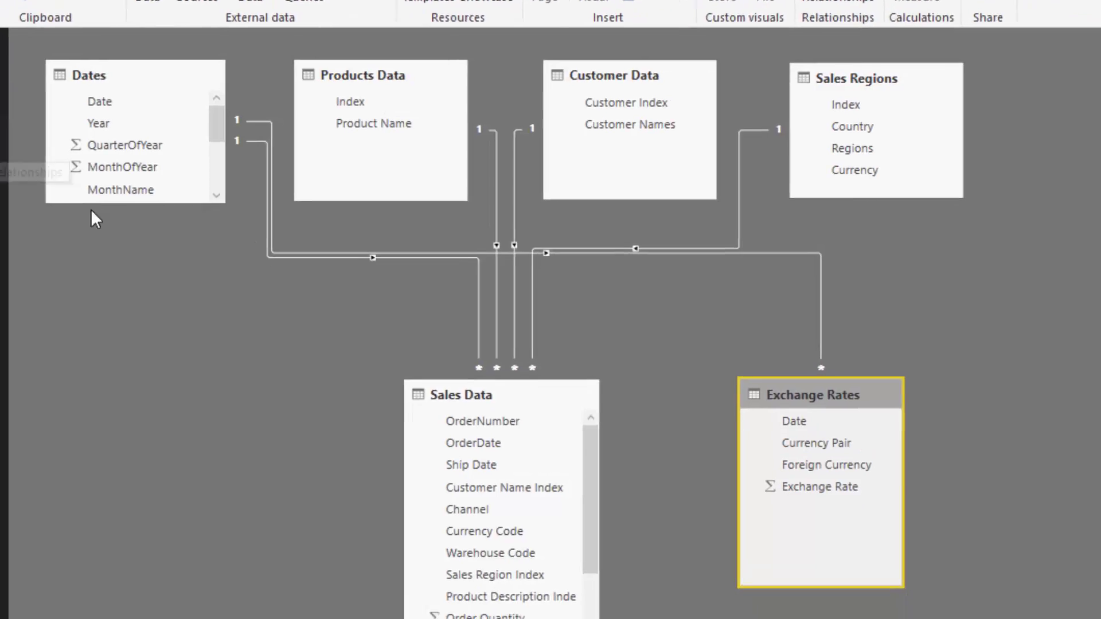
left_click(10, 176)
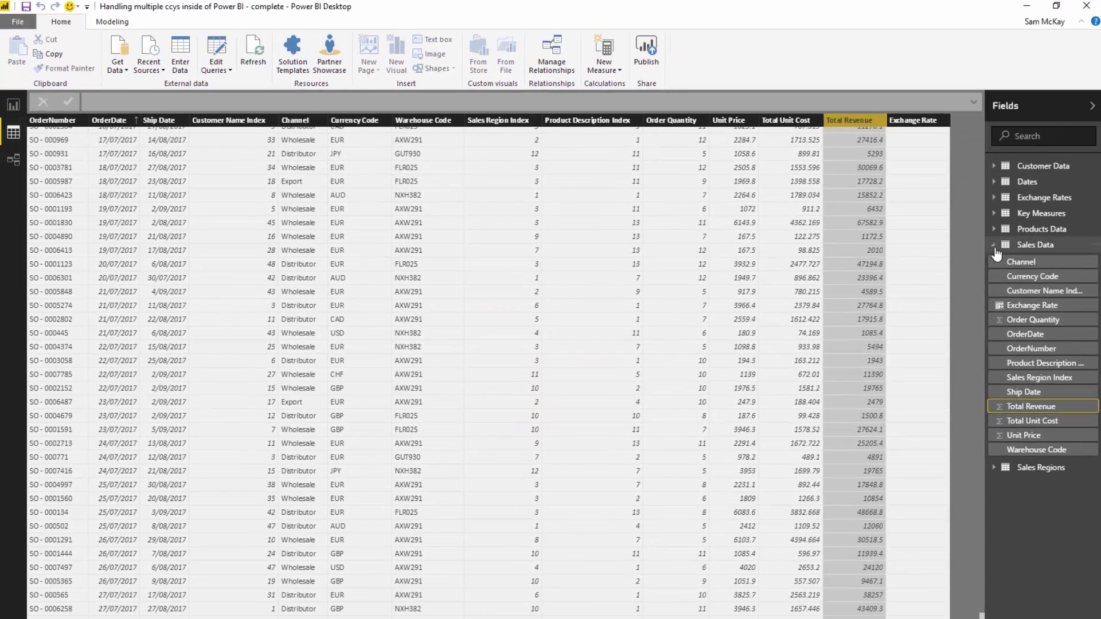
left_click(994, 245)
left_click(1018, 198)
left_click(246, 121)
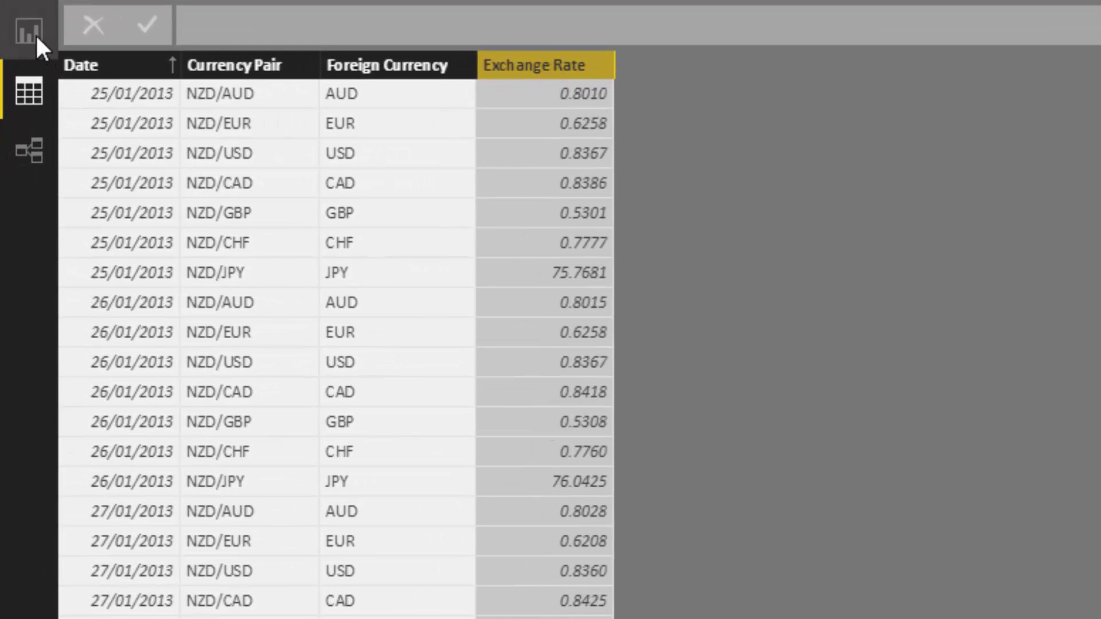
left_click(11, 164)
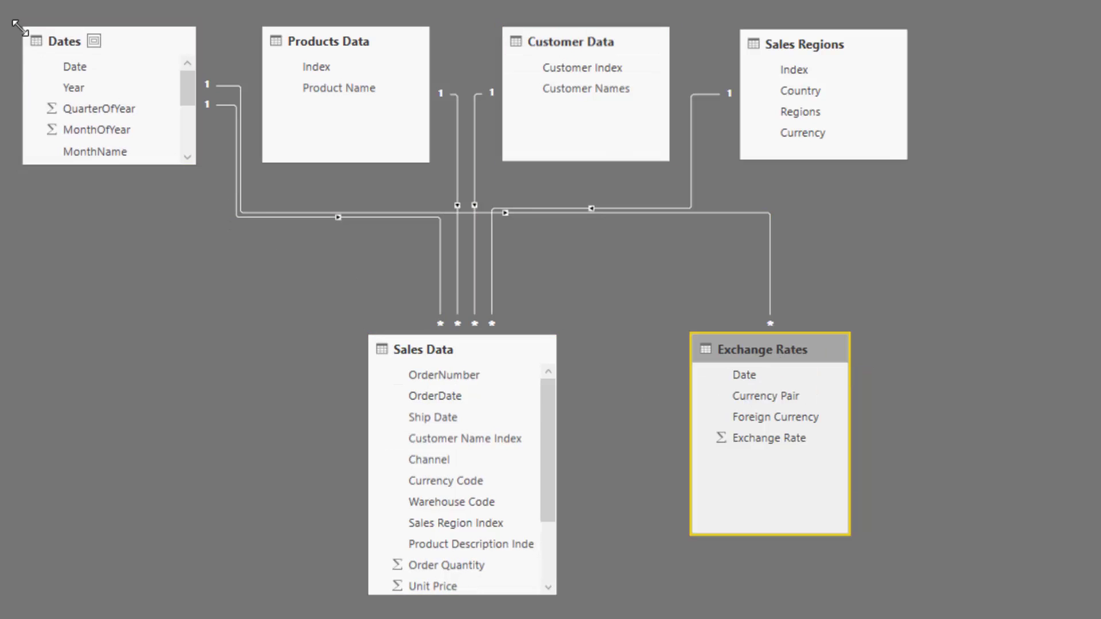
- Display the Total Sales Ccy Adj. formula, highlighting its 'Sales Data', revenue division and LOOKUPVALUE parts
left_click(15, 105)
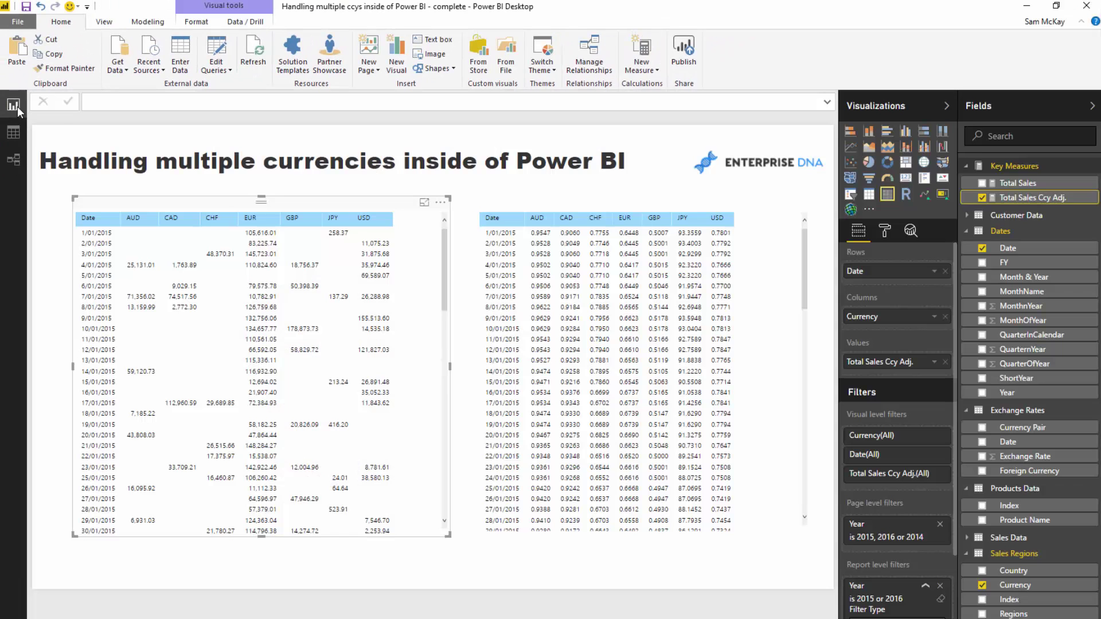
left_click(1027, 197)
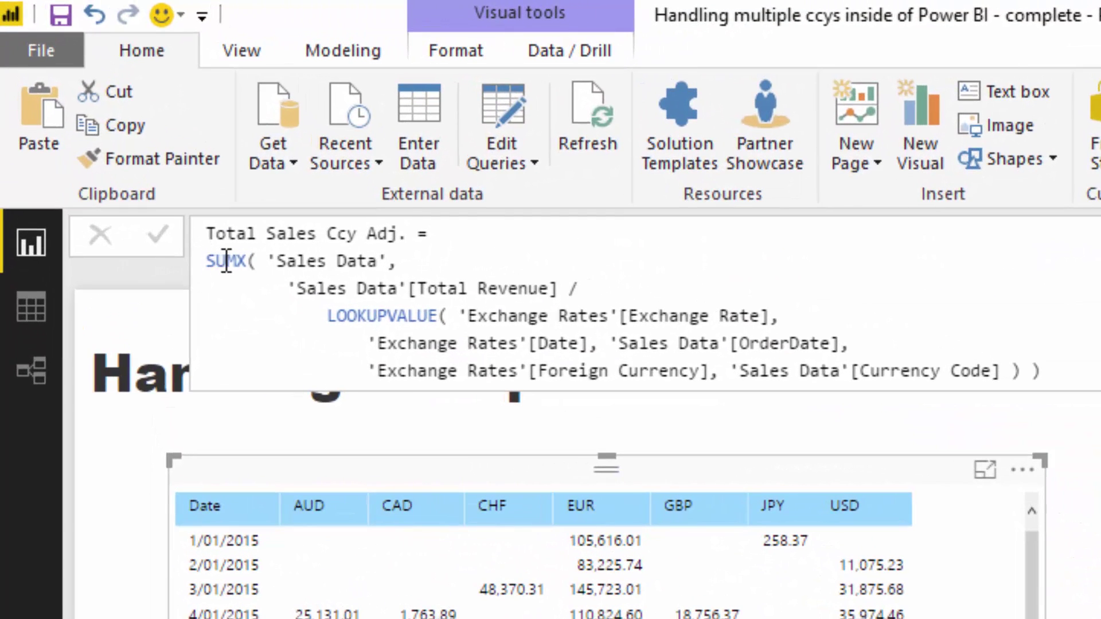
left_click_drag(269, 261, 392, 260)
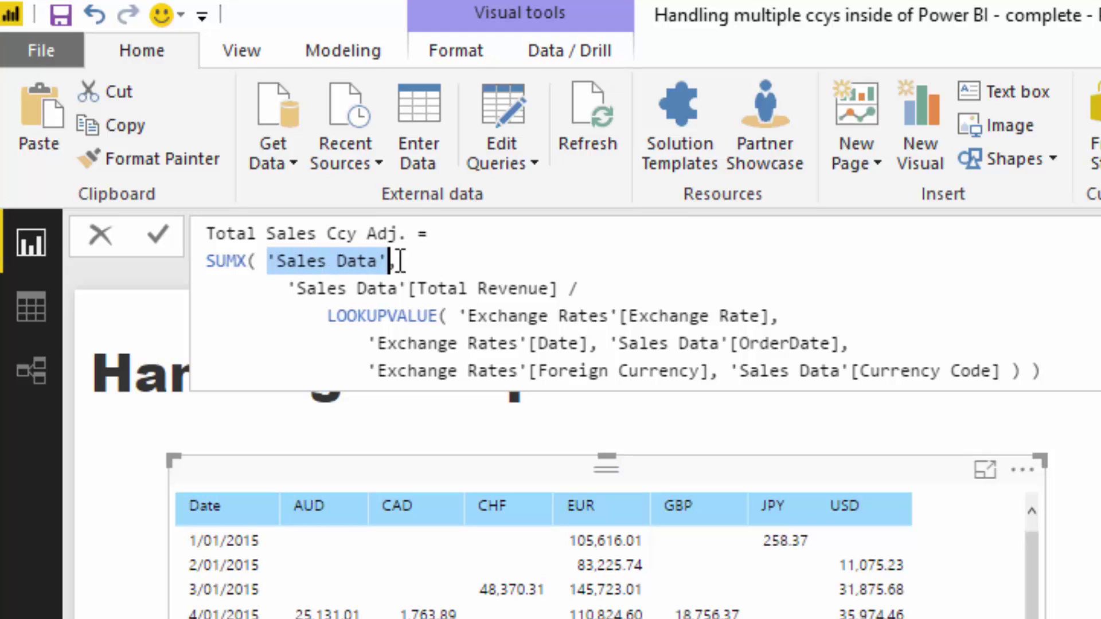
left_click_drag(286, 289, 566, 288)
left_click(328, 316)
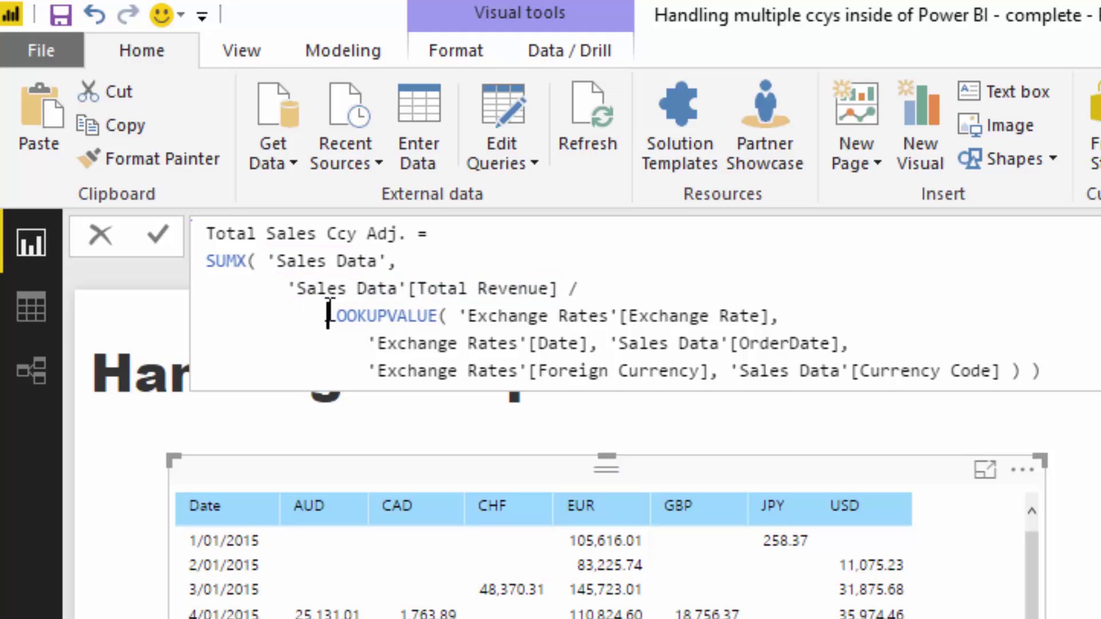
left_click_drag(328, 316, 1029, 372)
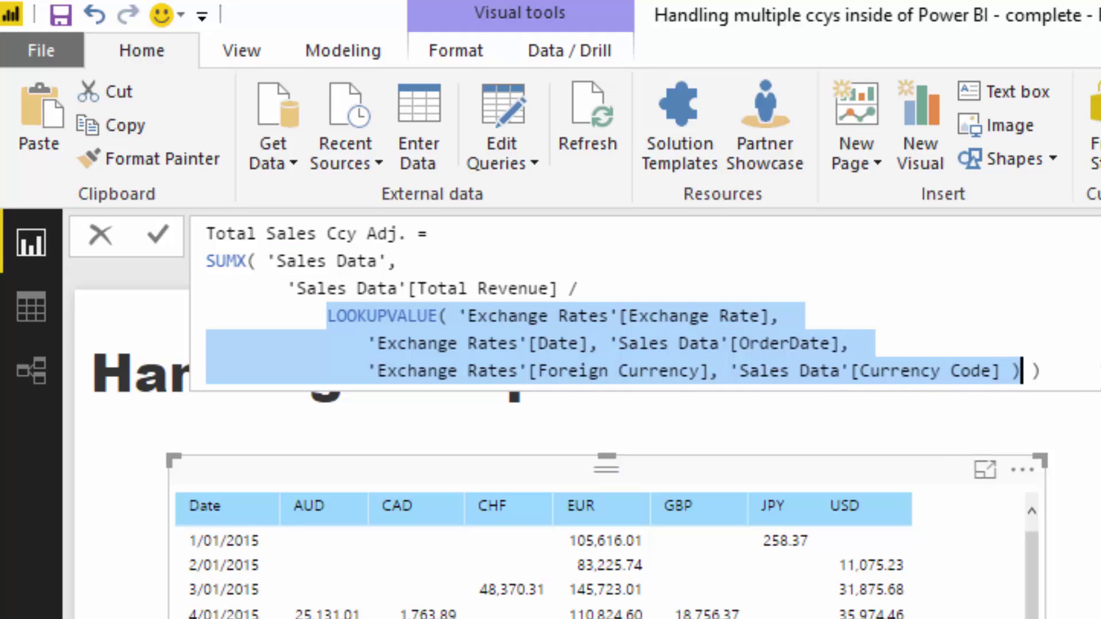
left_click(1041, 371)
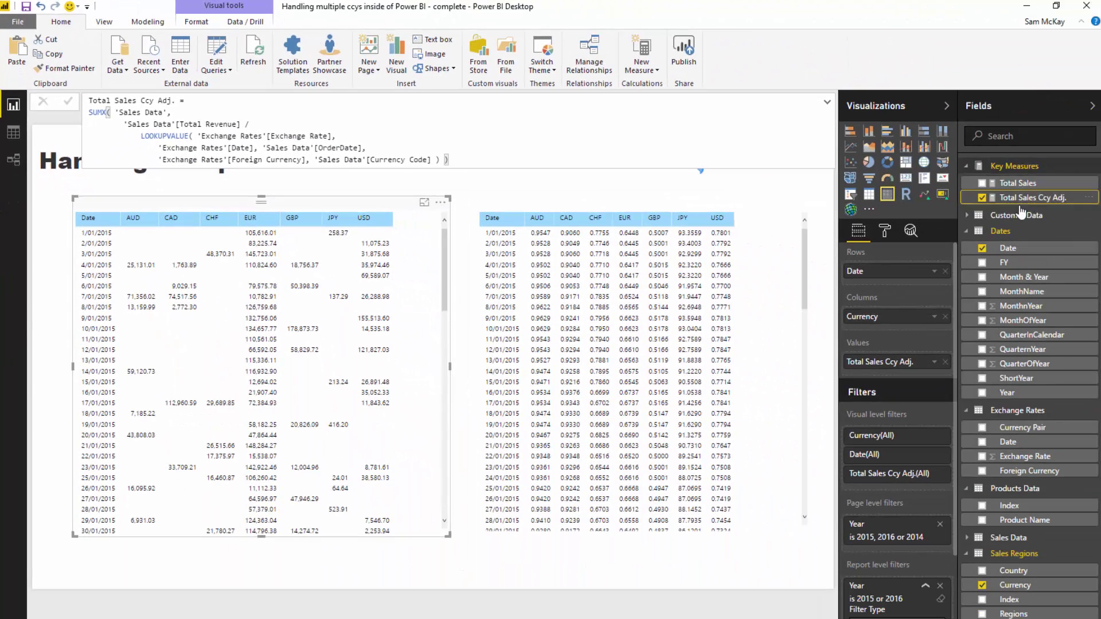
left_click_drag(372, 208, 369, 207)
- Close the formula view and nudge the currency-adjusted sales matrix into place beside the exchange-rate matrix
left_click(367, 208)
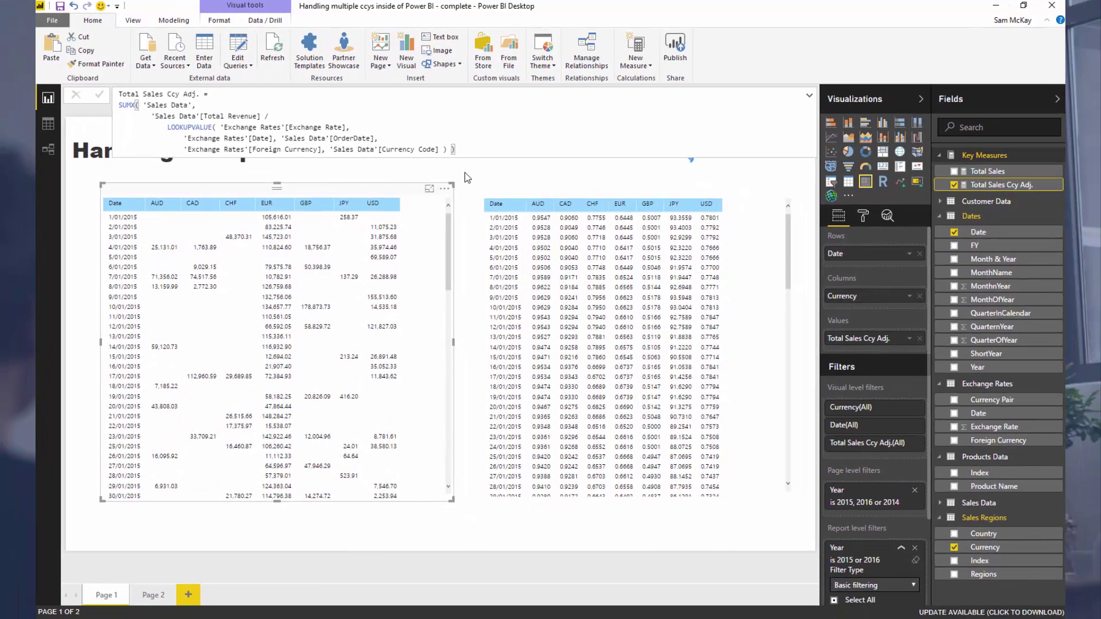
left_click(467, 177)
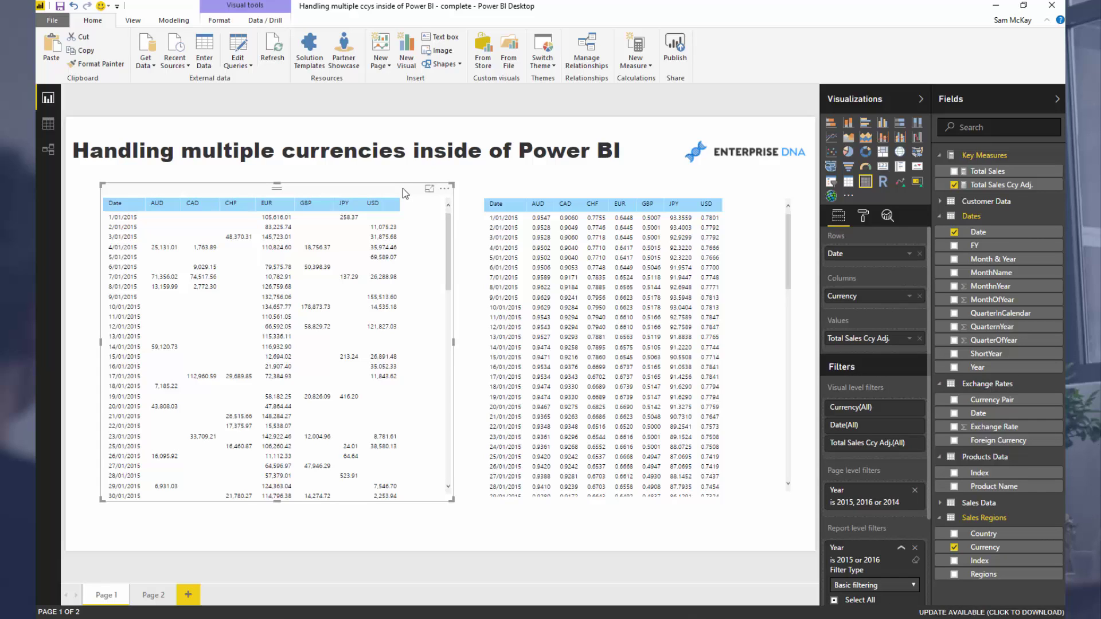
mouse_move(402, 188)
left_mouse_down()
mouse_move(384, 181)
mouse_move(408, 187)
left_mouse_up()
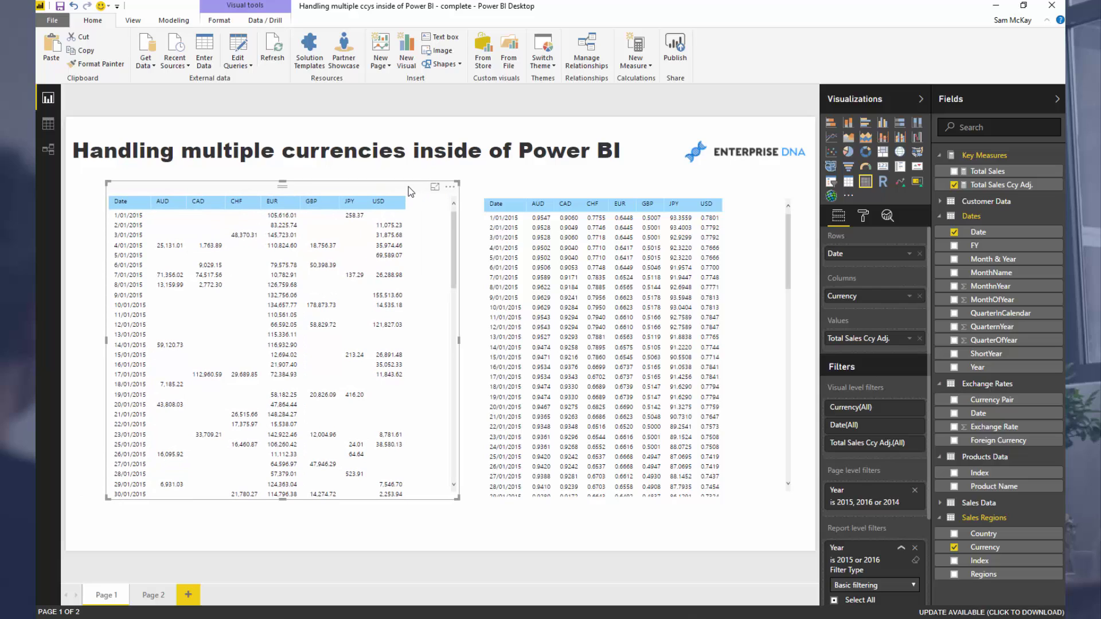
left_click_drag(409, 187, 399, 191)
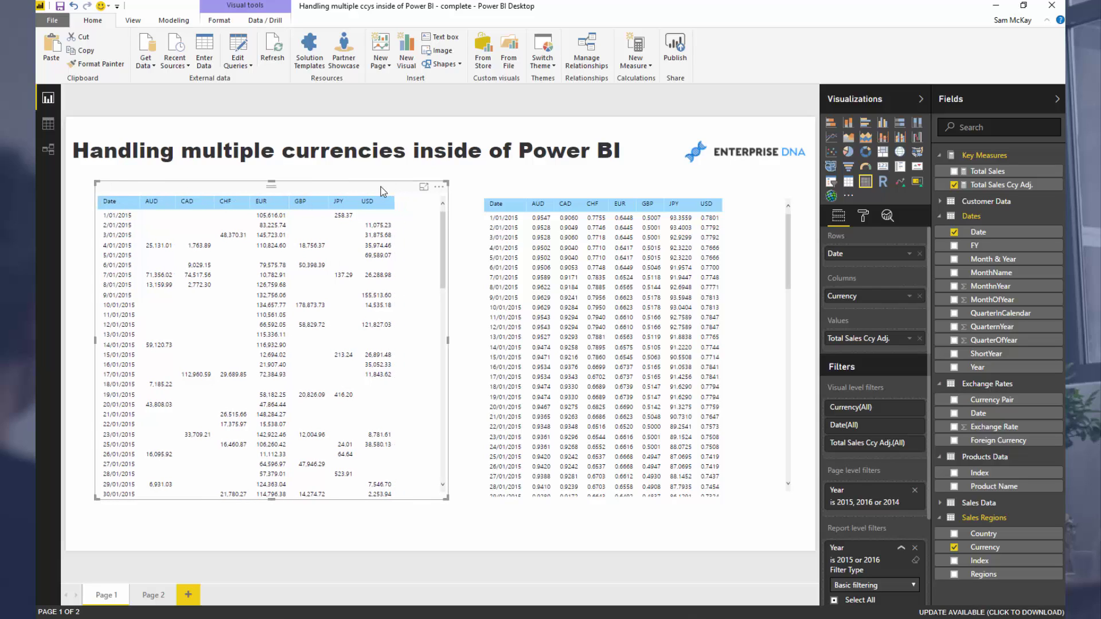